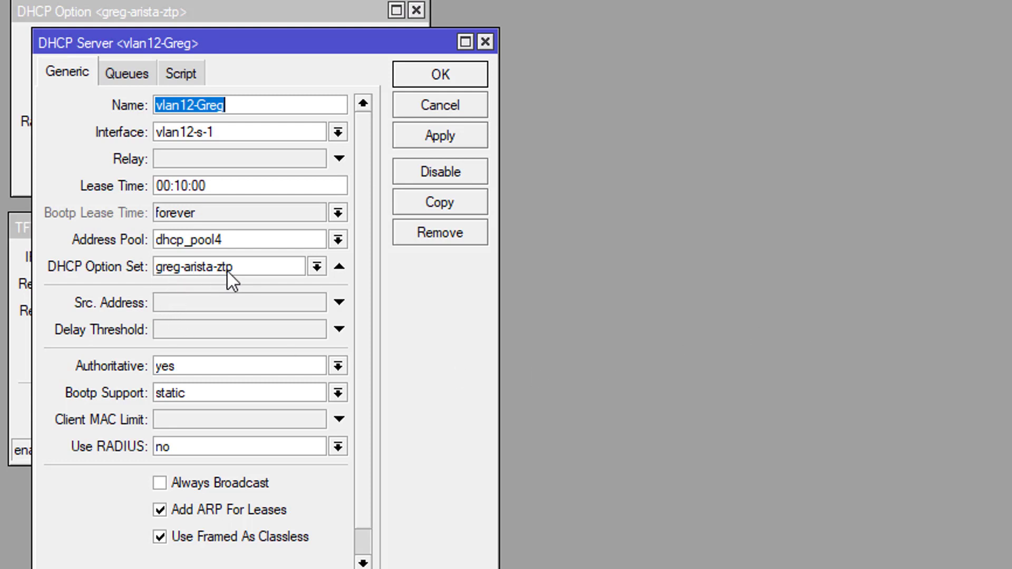
Step: Review the greg-arista-ztp DHCP option with its value fully readable, and bring the TFTP entry to the front
{"action": "left_click", "coordinate": [249, 12]}
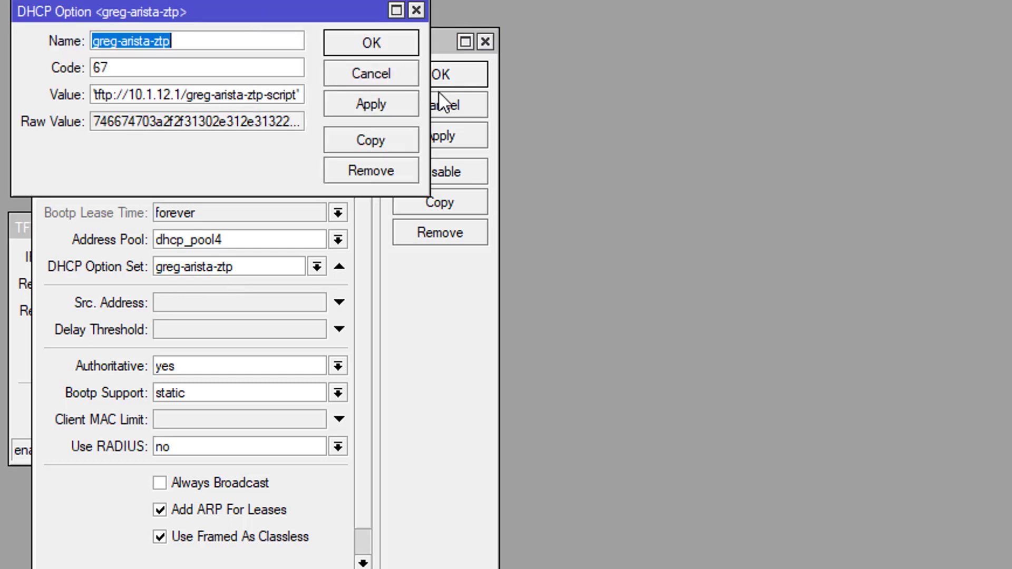
{"action": "left_click_drag", "start_coordinate": [430, 90], "coordinate": [453, 106]}
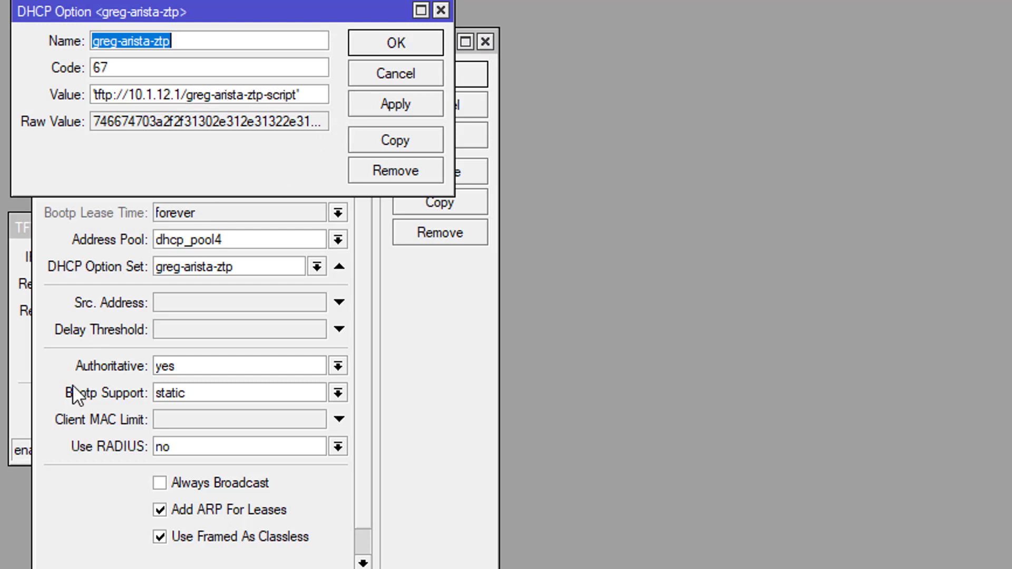
{"action": "left_click", "coordinate": [20, 451]}
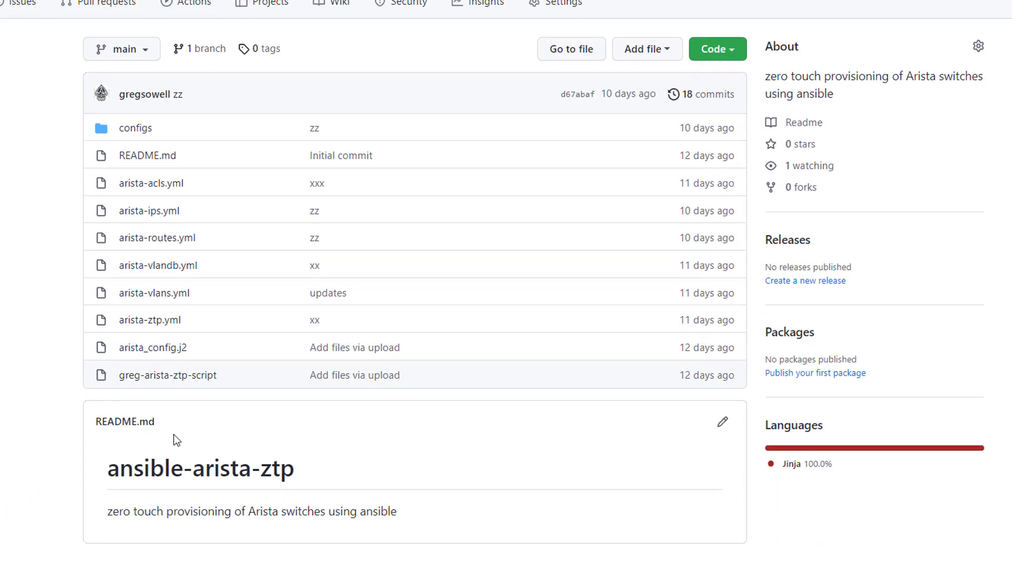
Step: Open greg-arista-ztp-script in the GitHub repository and highlight the Management1 interface's IP address
{"action": "left_click", "coordinate": [184, 378]}
{"action": "scroll", "coordinate": [659, 164], "scroll_direction": "down", "scroll_amount": 5}
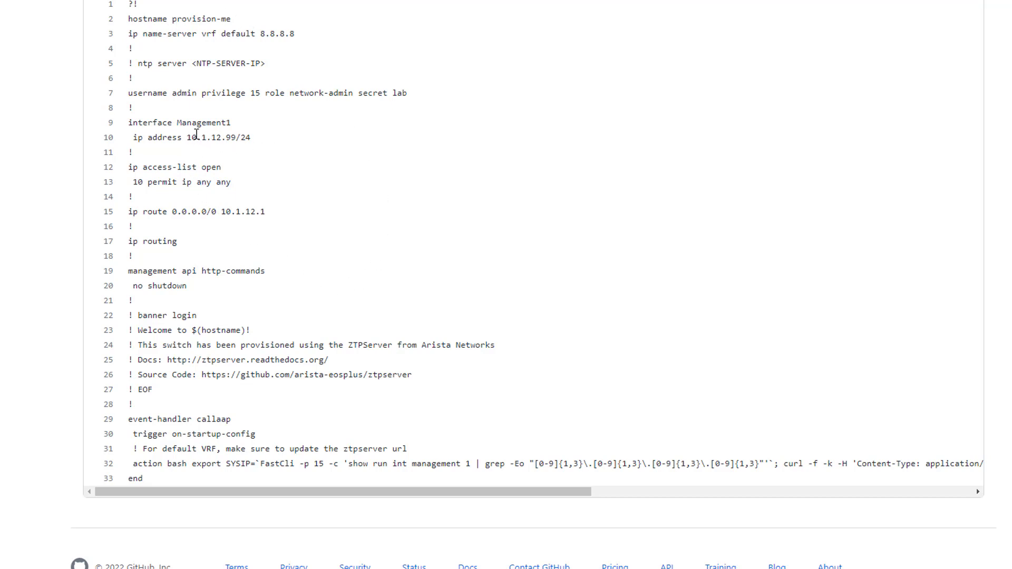
{"action": "left_click_drag", "start_coordinate": [184, 138], "coordinate": [259, 141]}
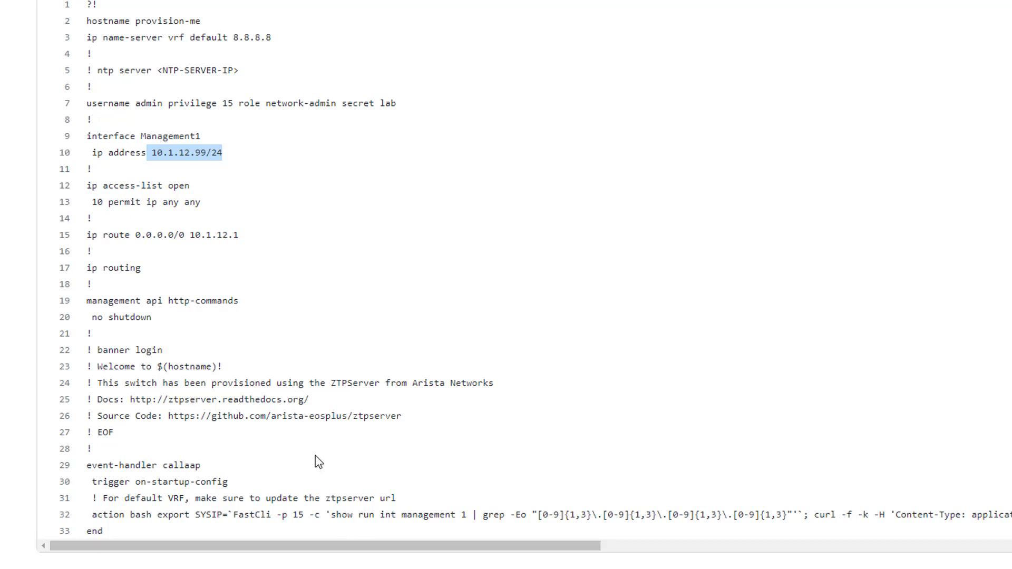
{"action": "scroll", "coordinate": [314, 453], "scroll_direction": "down", "scroll_amount": 1}
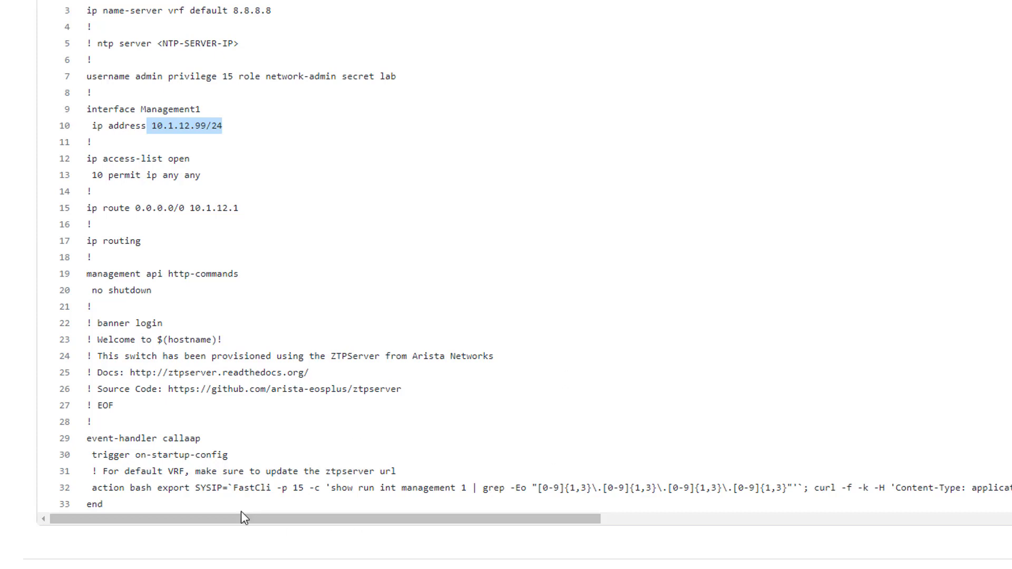
Step: Highlight the part of the callaap event handler's bash action that sets SYSIP from the Management 1 configuration
{"action": "left_click_drag", "start_coordinate": [94, 489], "coordinate": [334, 515]}
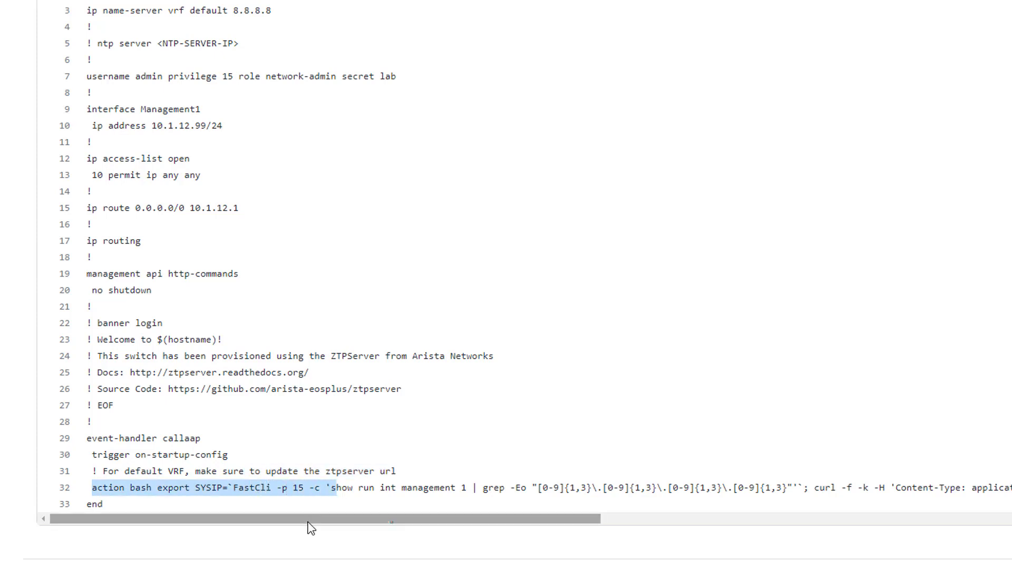
{"action": "left_click", "coordinate": [250, 488]}
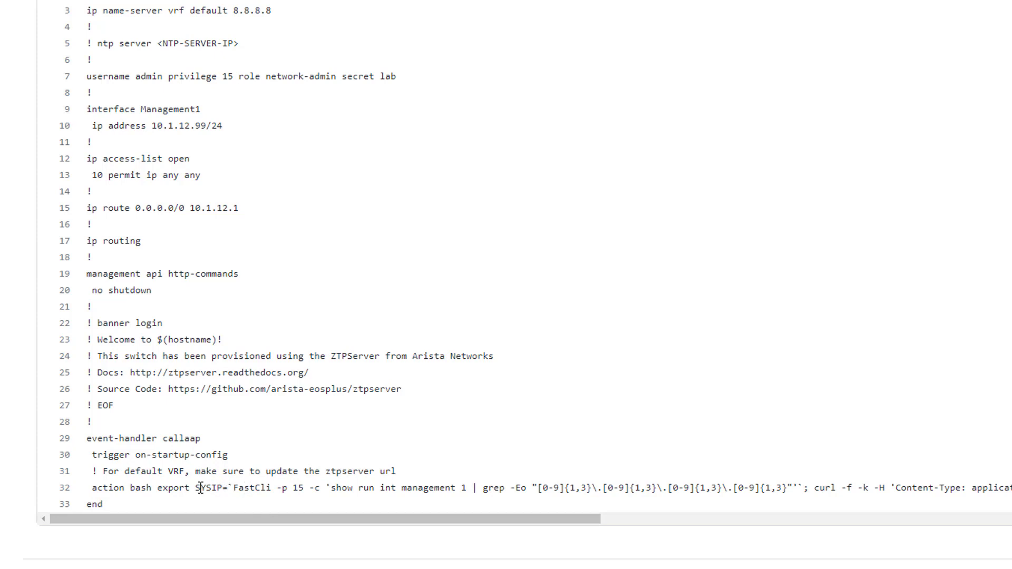
{"action": "left_click_drag", "start_coordinate": [195, 488], "coordinate": [467, 489]}
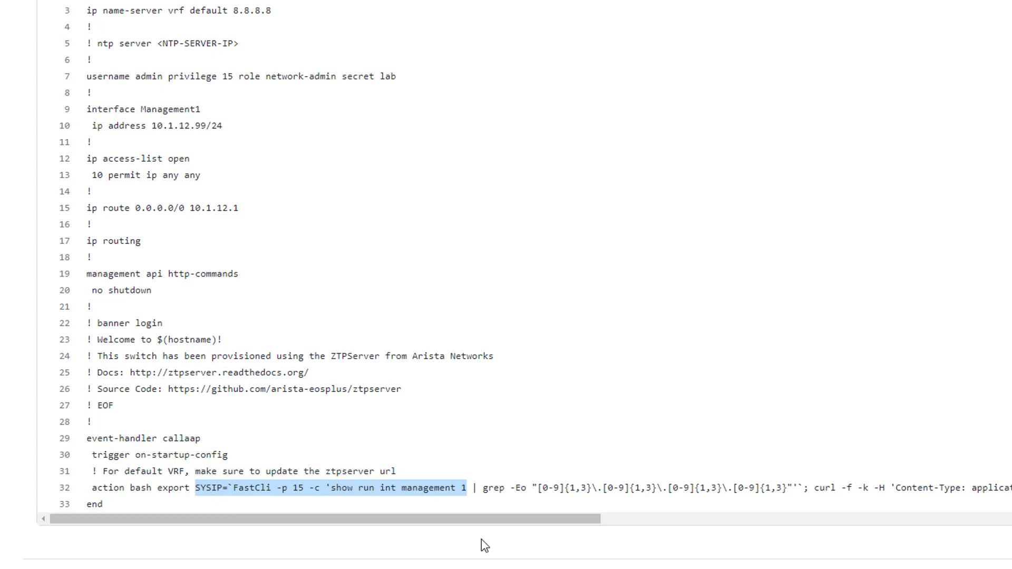
Step: Examine the curl call in the event handler's action, highlighting its command, credentials and job template launch path
{"action": "left_click_drag", "start_coordinate": [495, 520], "coordinate": [706, 522]}
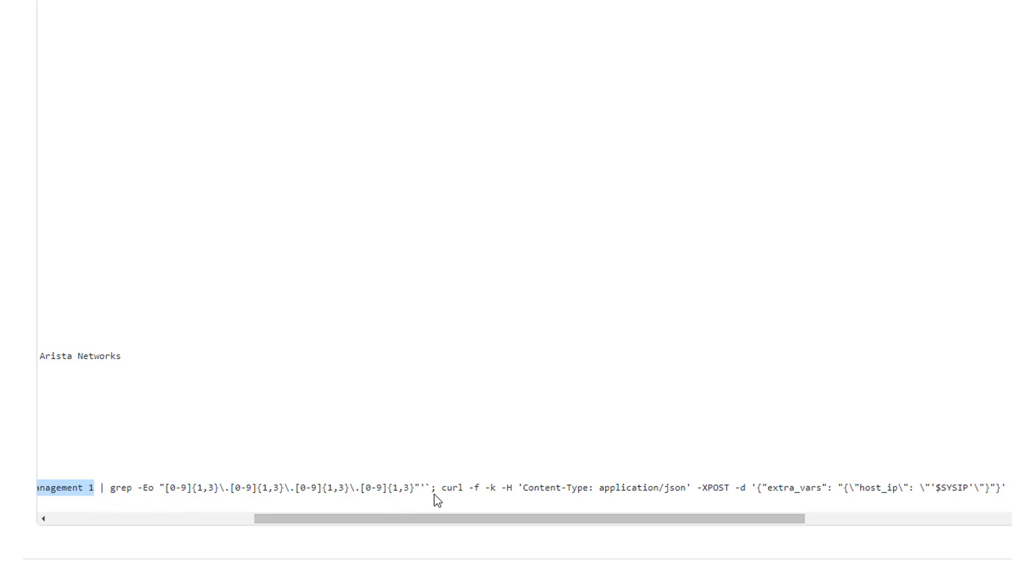
{"action": "left_click_drag", "start_coordinate": [441, 521], "coordinate": [648, 529]}
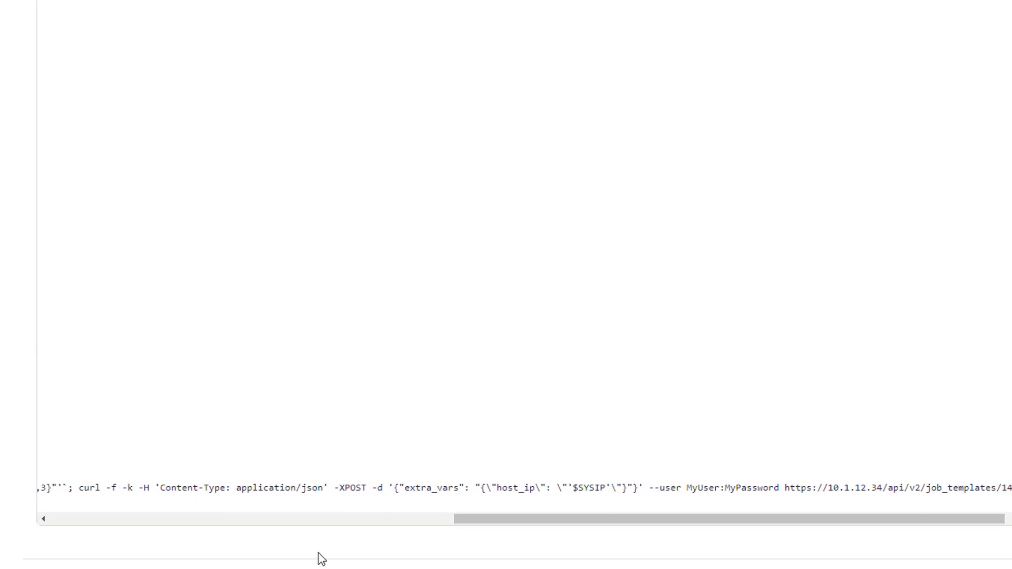
{"action": "left_click_drag", "start_coordinate": [80, 487], "coordinate": [970, 504]}
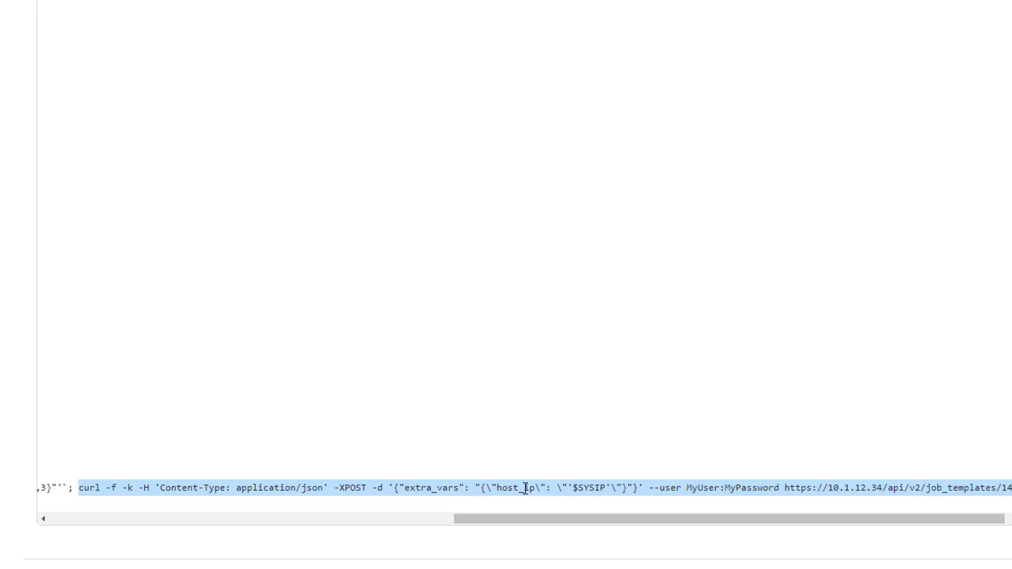
{"action": "left_click_drag", "start_coordinate": [606, 524], "coordinate": [659, 524]}
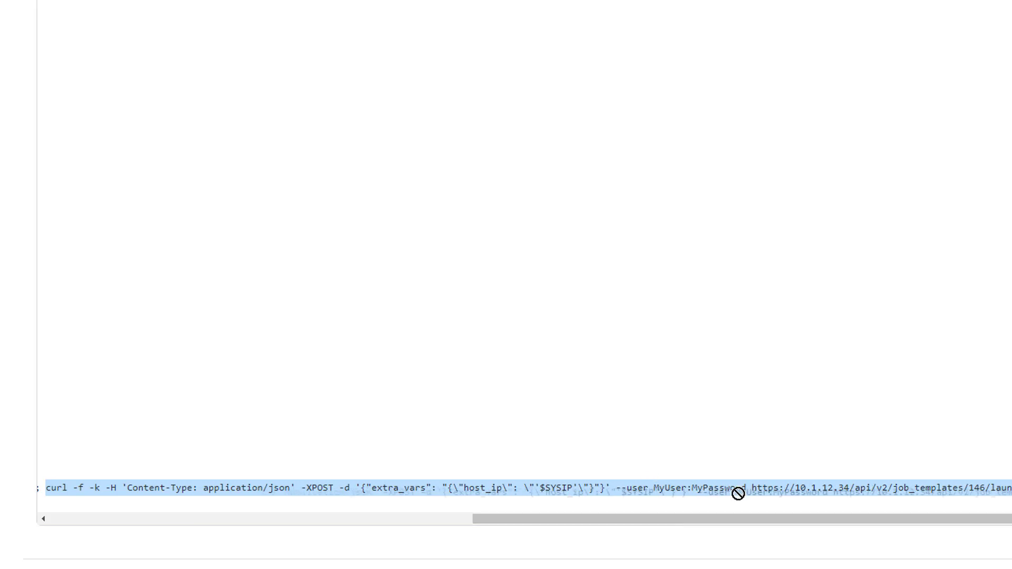
{"action": "left_click", "coordinate": [720, 489]}
{"action": "left_click_drag", "start_coordinate": [654, 488], "coordinate": [749, 489]}
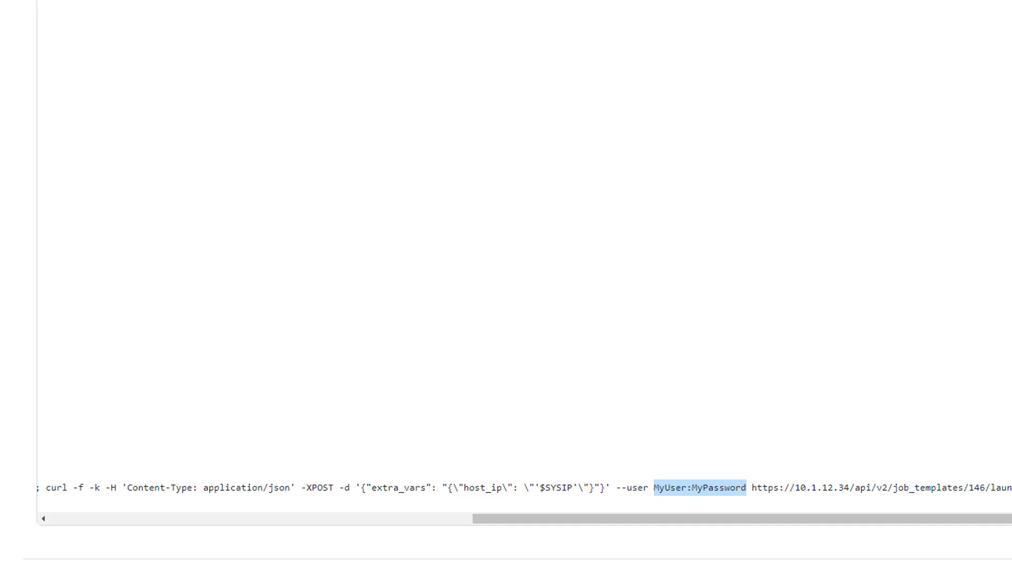
{"action": "left_click_drag", "start_coordinate": [969, 488], "coordinate": [1010, 488]}
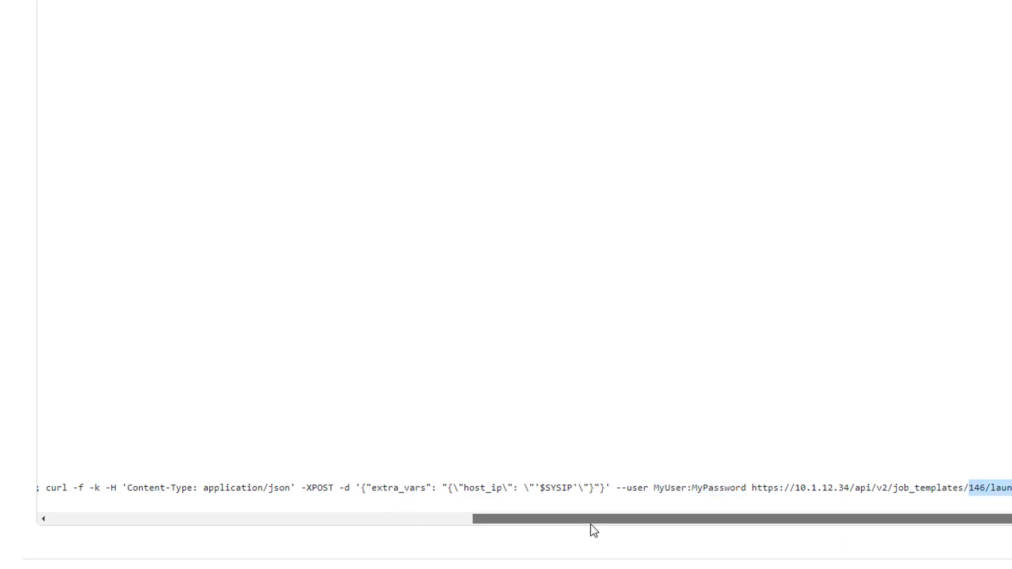
{"action": "left_click_drag", "start_coordinate": [591, 522], "coordinate": [140, 502]}
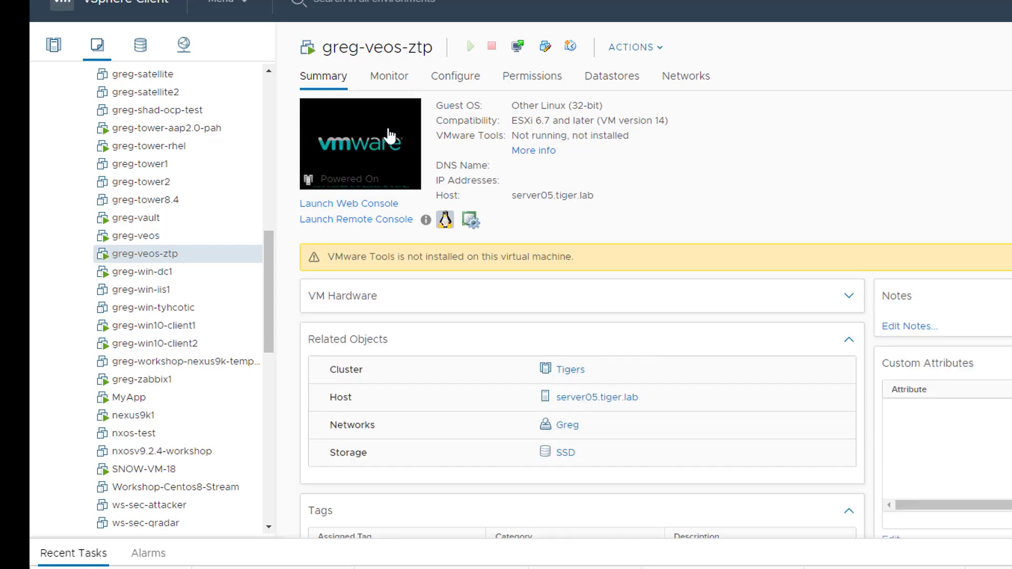
Step: Open the greg-veos-ztp console in vSphere, and follow the Arista ZTP Workflow job's node progress in Ansible Automation Platform
{"action": "left_click", "coordinate": [389, 136]}
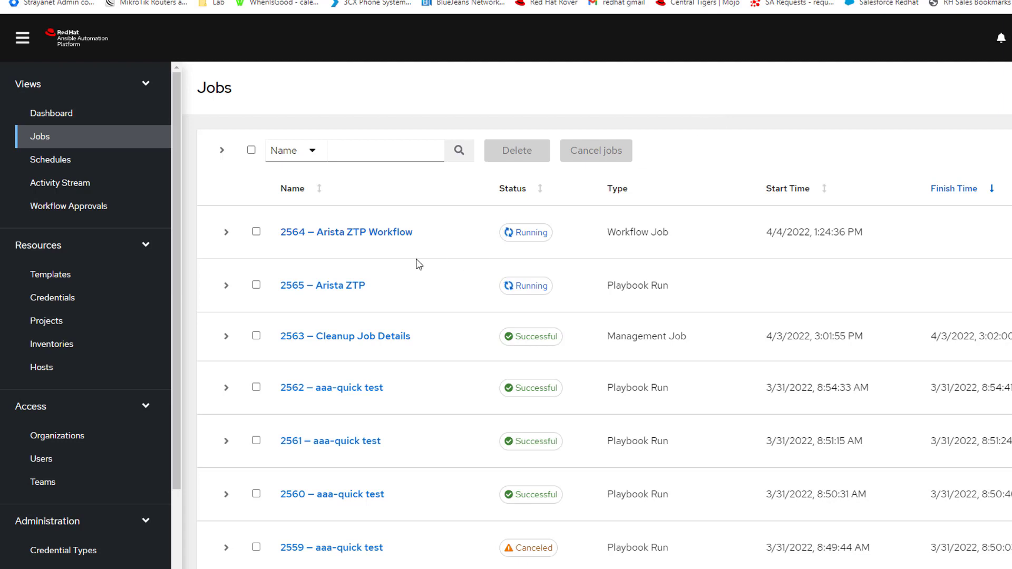
{"action": "left_click", "coordinate": [383, 239]}
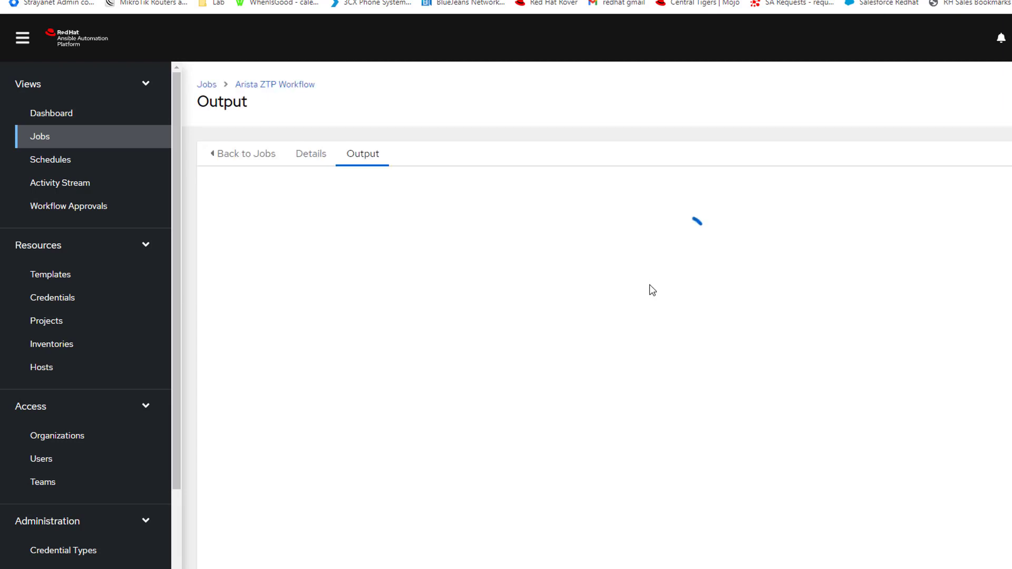
{"action": "mouse_move", "coordinate": [507, 406]}
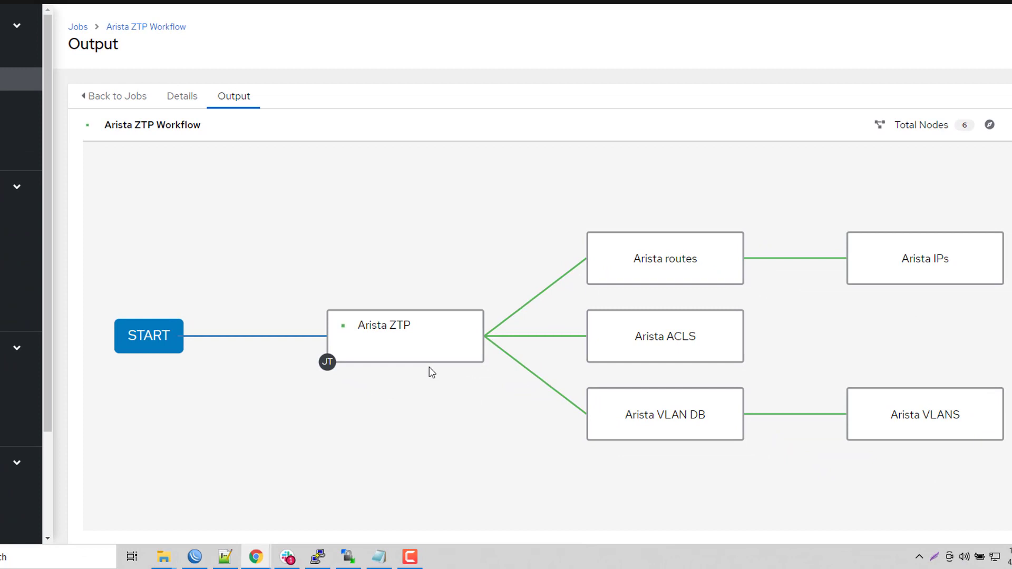
{"action": "mouse_move", "coordinate": [425, 363]}
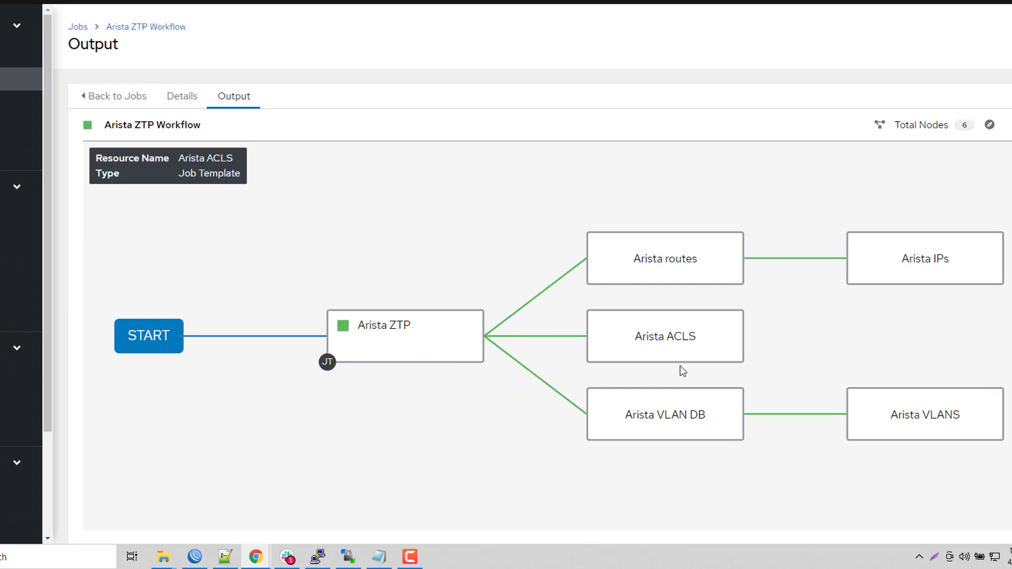
{"action": "mouse_move", "coordinate": [649, 271]}
{"action": "mouse_move", "coordinate": [939, 277]}
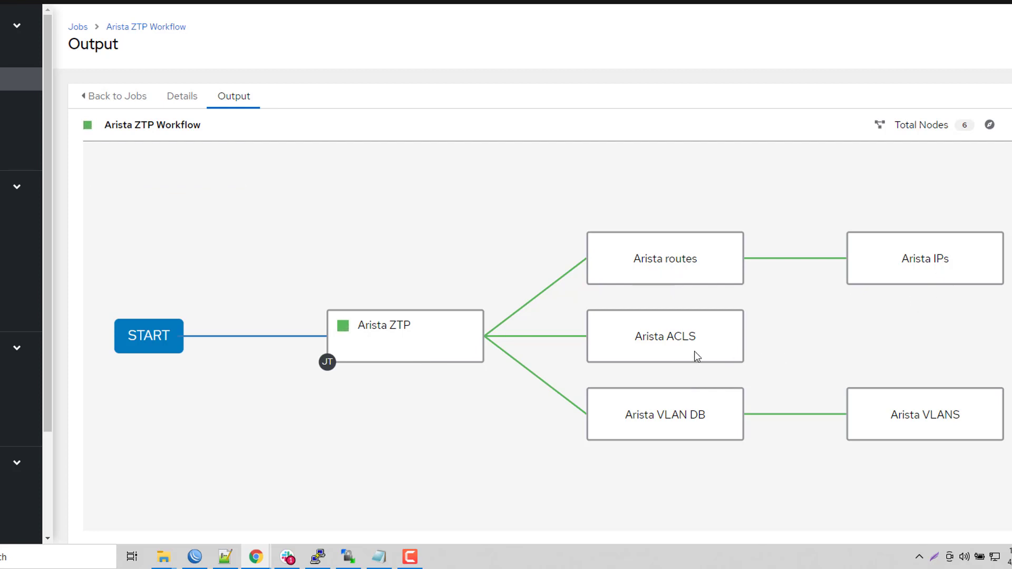
{"action": "mouse_move", "coordinate": [655, 359]}
{"action": "mouse_move", "coordinate": [646, 420]}
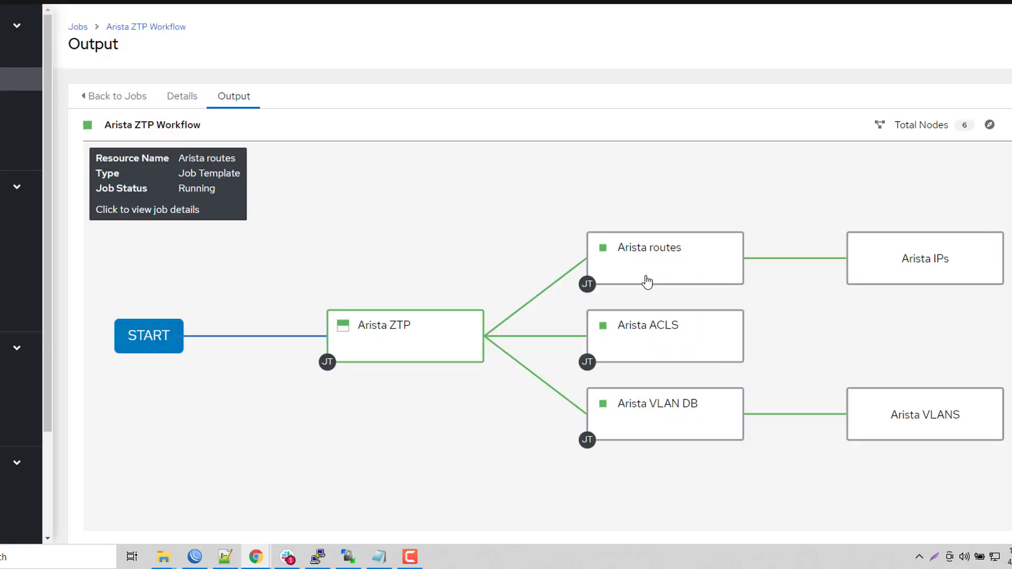
{"action": "mouse_move", "coordinate": [597, 422]}
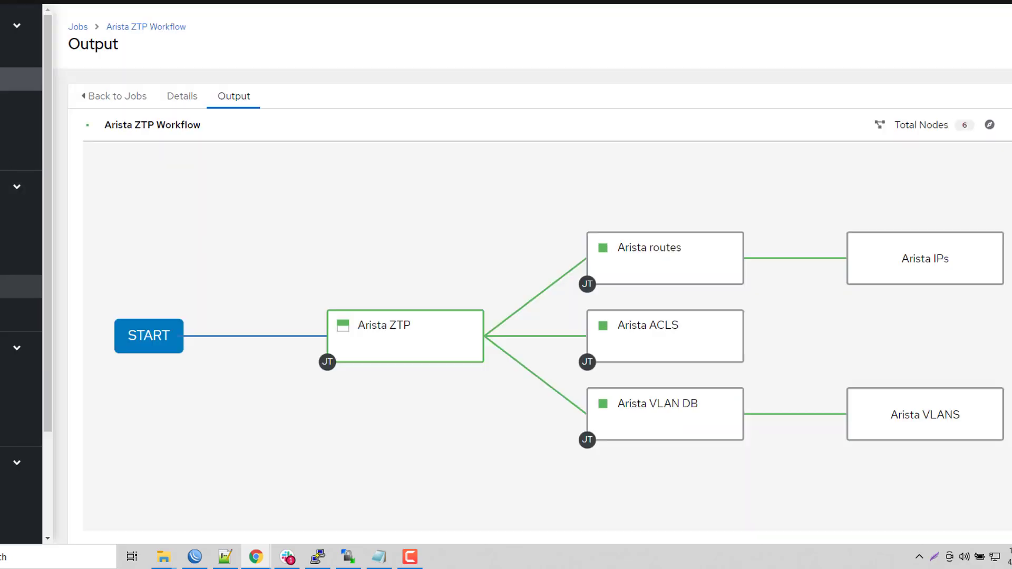
Step: Open the Arista ZTP Inventory and review its variables, highlighting the connection, network OS and default serial lines
{"action": "left_click", "coordinate": [21, 287]}
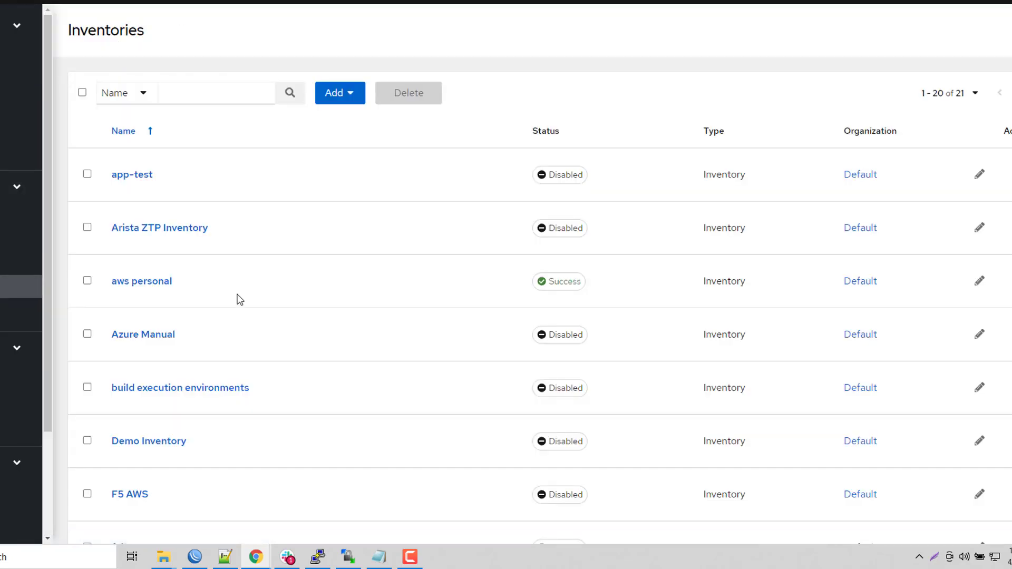
{"action": "left_click", "coordinate": [188, 232]}
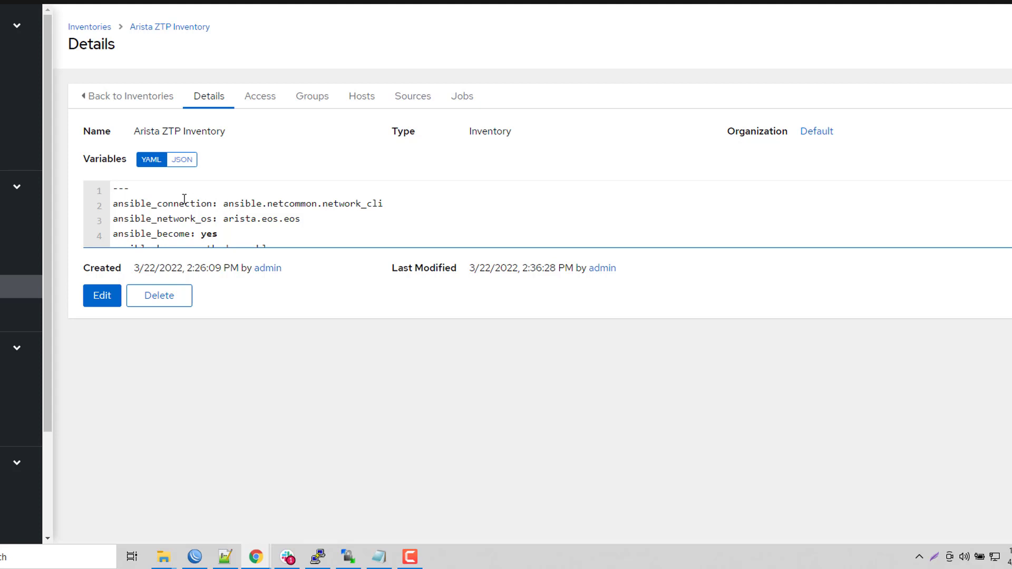
{"action": "left_click_drag", "start_coordinate": [141, 203], "coordinate": [301, 219]}
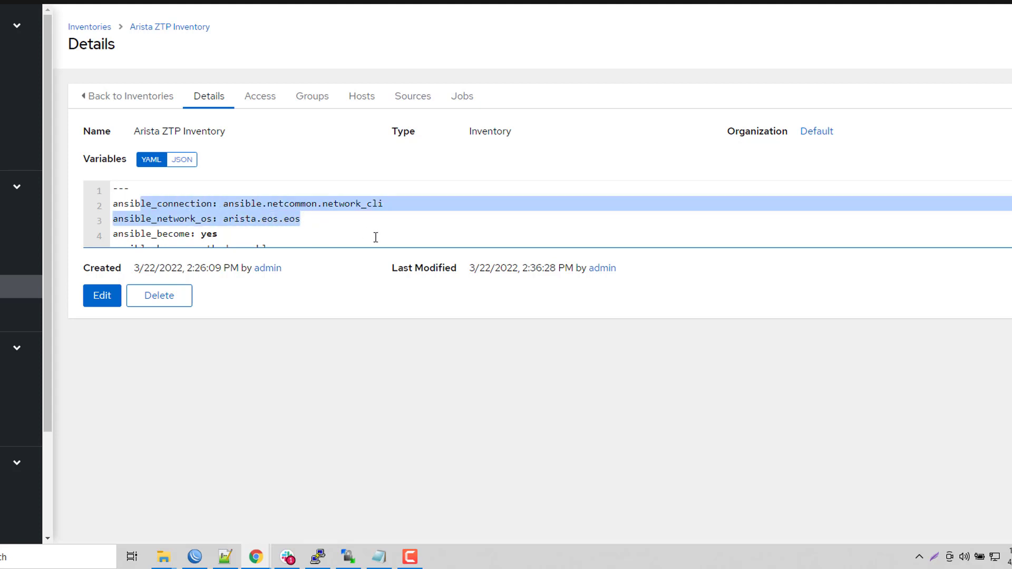
{"action": "scroll", "coordinate": [376, 230], "scroll_direction": "down", "scroll_amount": 1}
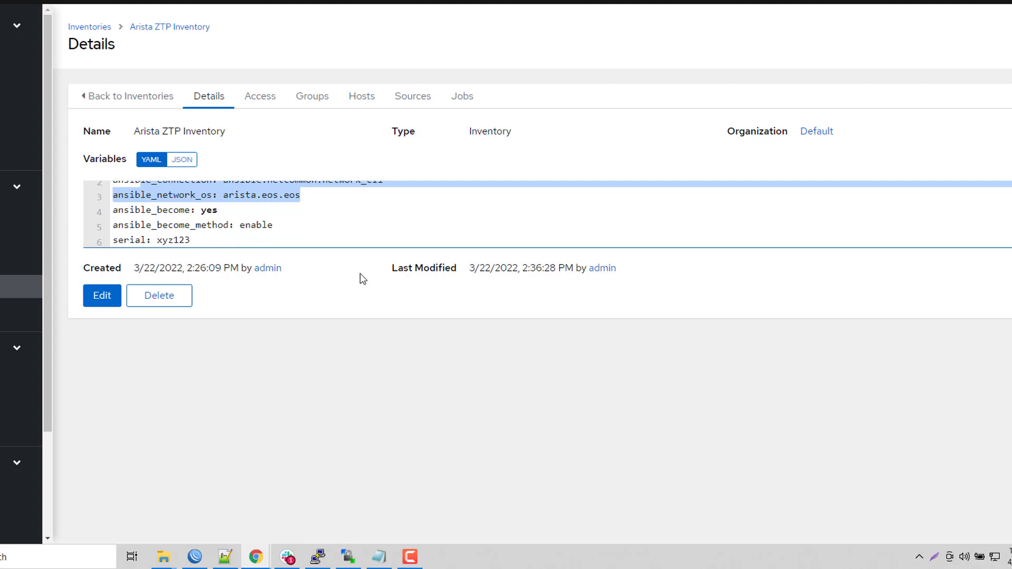
{"action": "left_click_drag", "start_coordinate": [112, 239], "coordinate": [259, 240]}
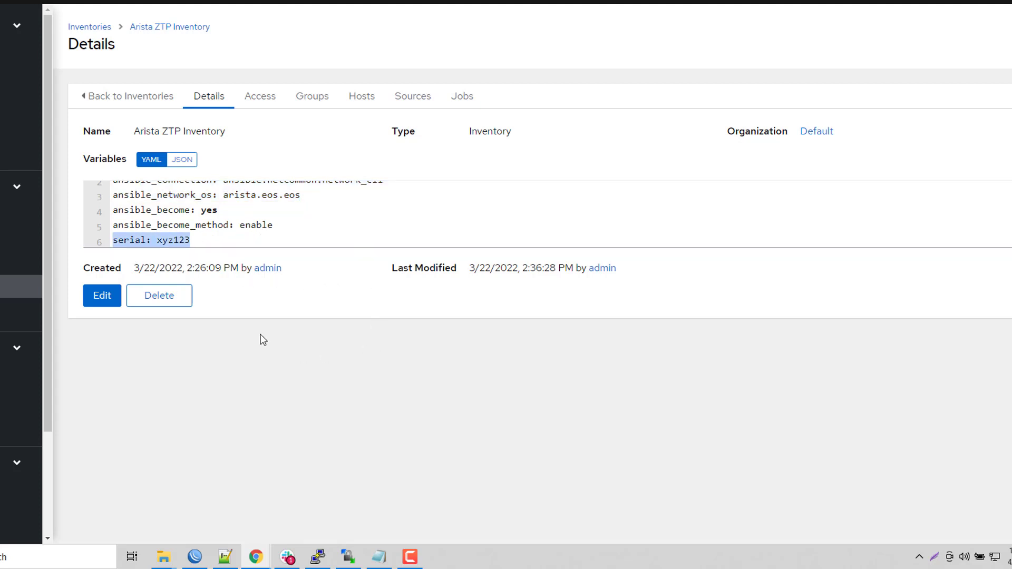
Step: Open the inventory's host ftbry-redhat-arista-sw90 and highlight its ansible_host and serial variables
{"action": "left_click", "coordinate": [365, 99]}
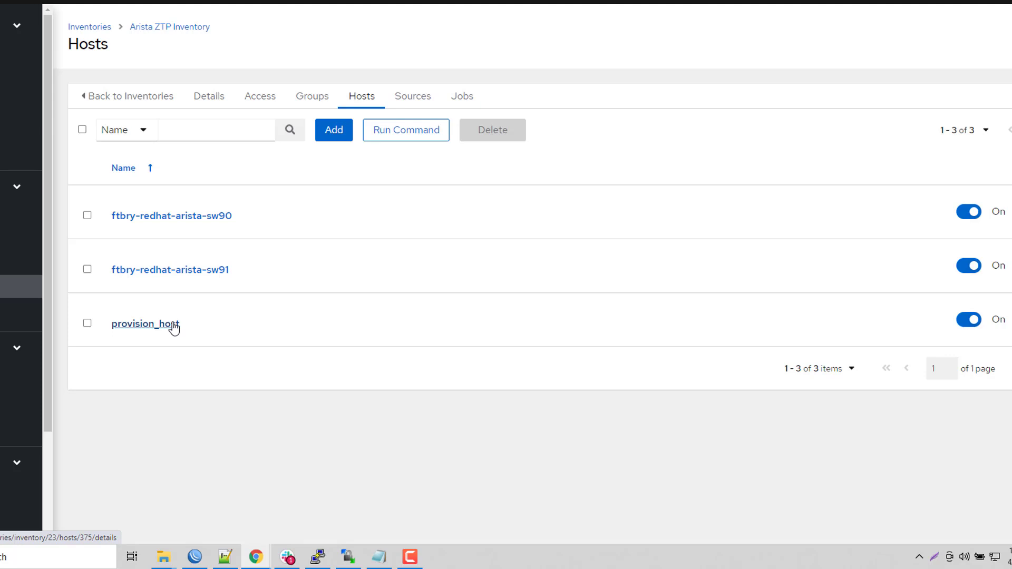
{"action": "left_click", "coordinate": [217, 226]}
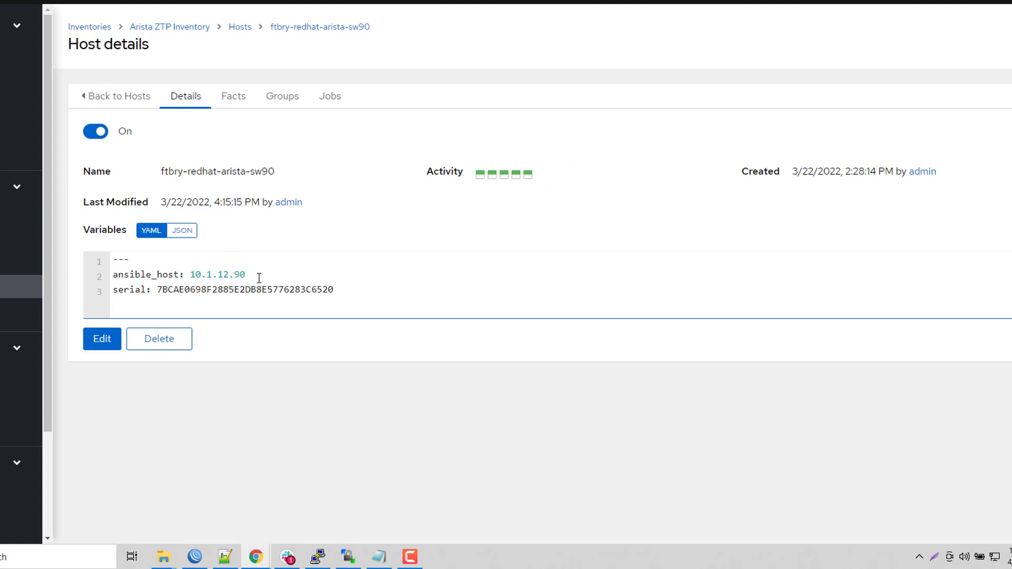
{"action": "left_click_drag", "start_coordinate": [259, 277], "coordinate": [101, 277]}
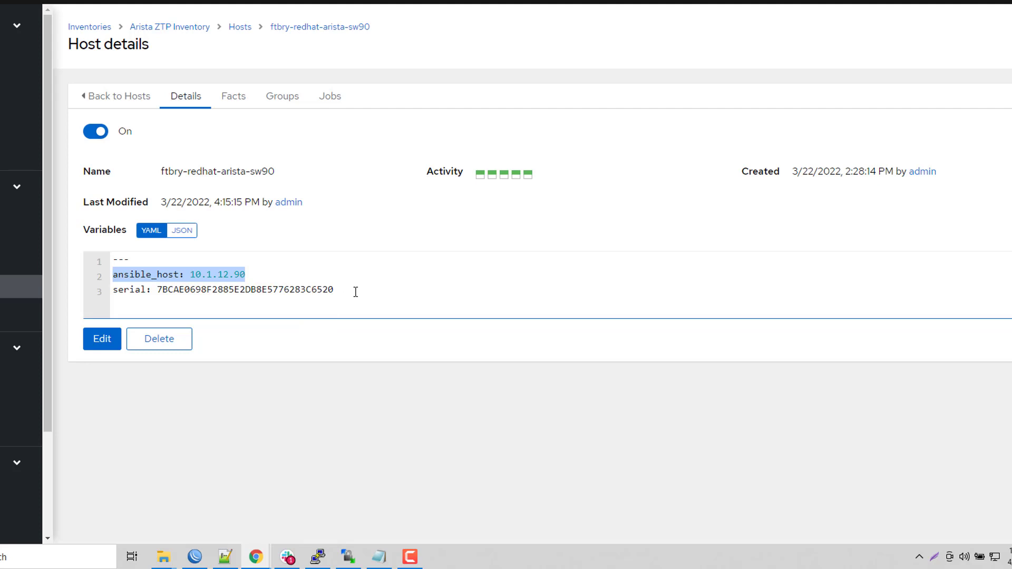
{"action": "left_click_drag", "start_coordinate": [359, 292], "coordinate": [108, 290]}
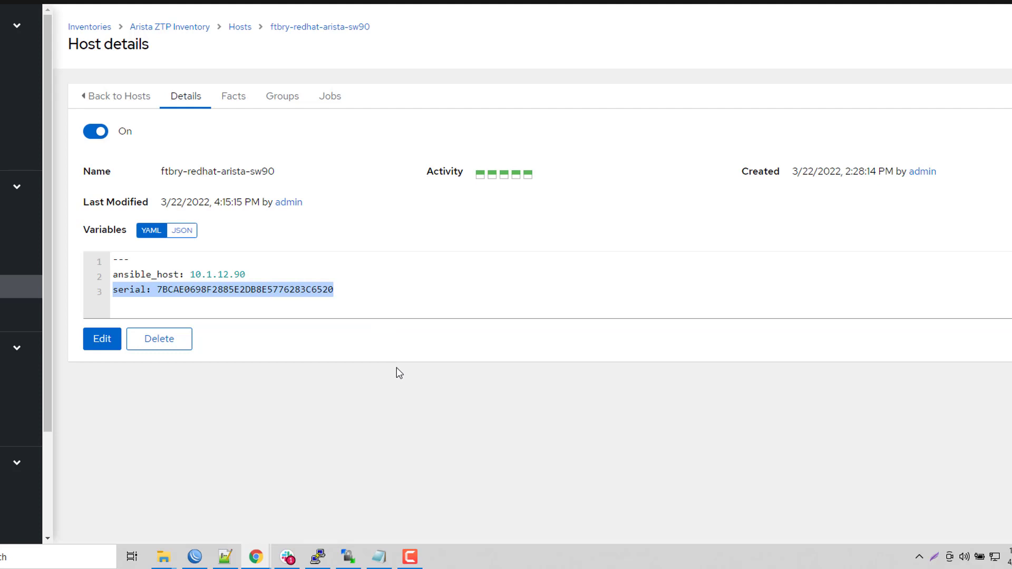
Step: Switch to the GitHub repository and examine the ansible_host assignment in the arista-ztp.yml playbook
{"action": "key", "text": "ctrl+Tab"}
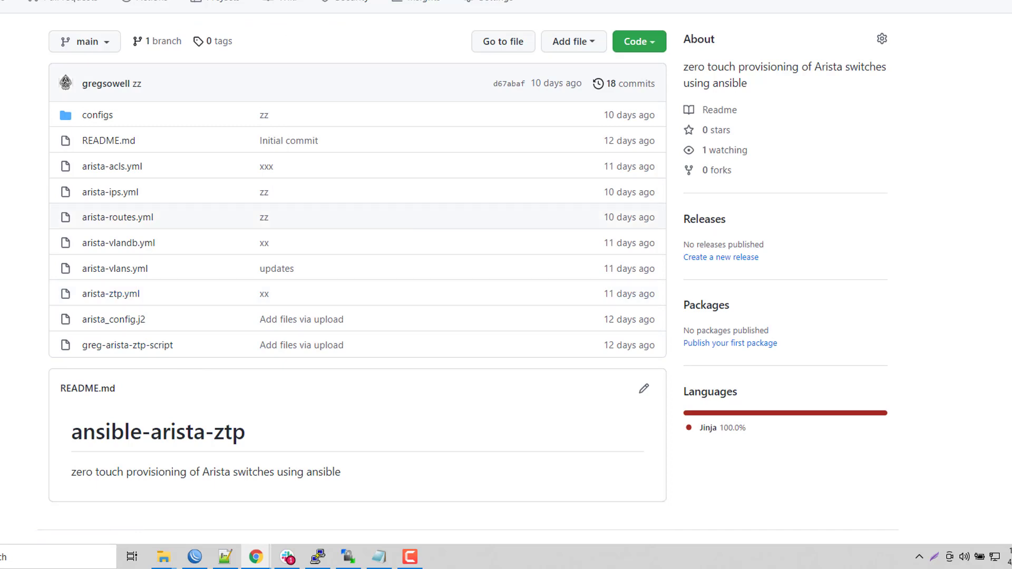
{"action": "scroll", "coordinate": [395, 294], "scroll_direction": "down", "scroll_amount": 3}
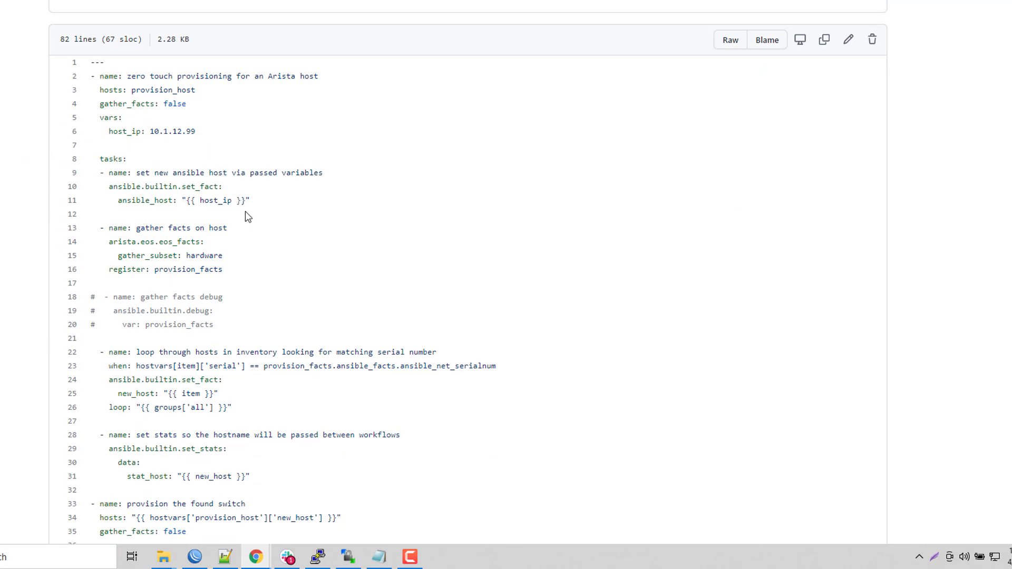
{"action": "left_click_drag", "start_coordinate": [117, 201], "coordinate": [231, 199]}
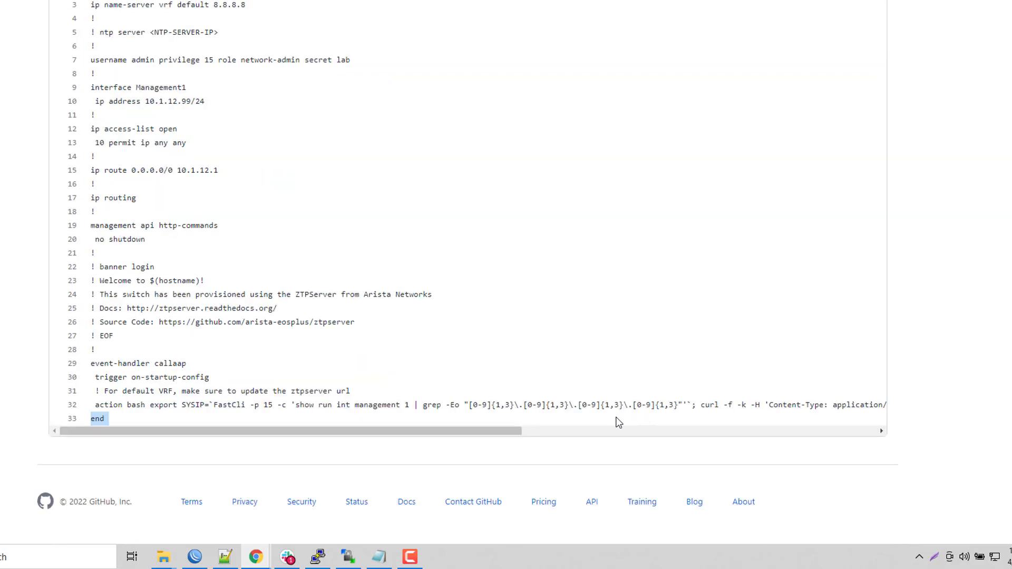
Step: Examine the callaap event-handler's action line in the startup script, and highlight ansible_host in the arista-ztp.yml playbook's first set_fact task
{"action": "left_click_drag", "start_coordinate": [496, 433], "coordinate": [806, 458]}
{"action": "left_click_drag", "start_coordinate": [495, 405], "coordinate": [530, 405]}
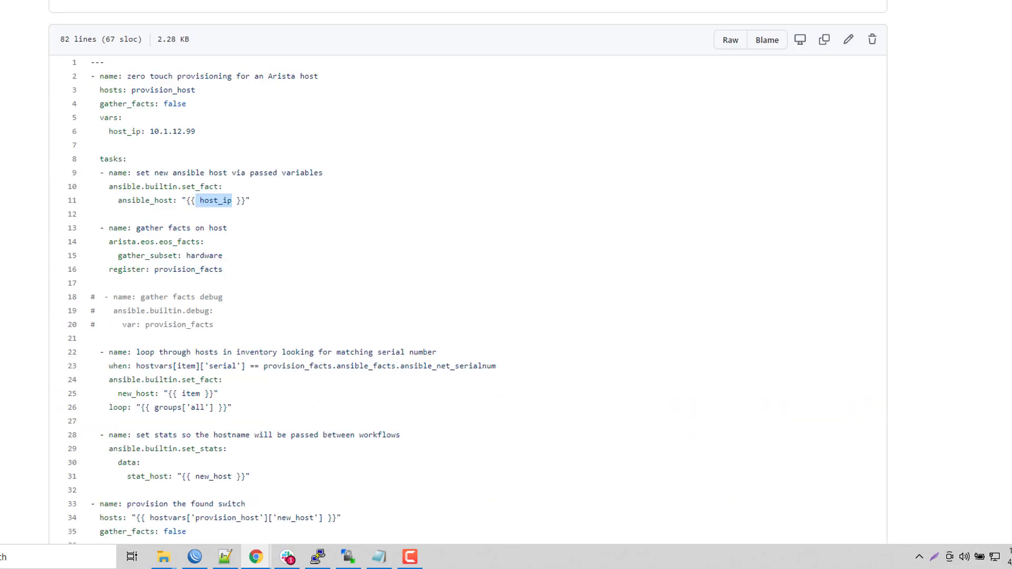
{"action": "left_click_drag", "start_coordinate": [119, 201], "coordinate": [173, 201]}
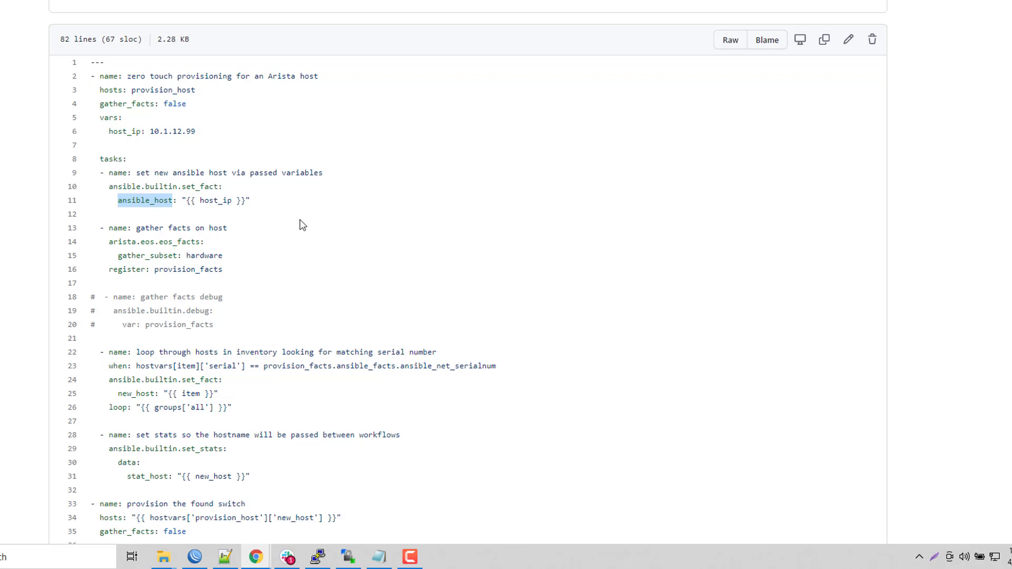
Step: Highlight the playbook's eos_facts hardware gathering task, the serial number matching condition, and the new_host fact in the inventory loop
{"action": "scroll", "coordinate": [300, 226], "scroll_direction": "down", "scroll_amount": 2}
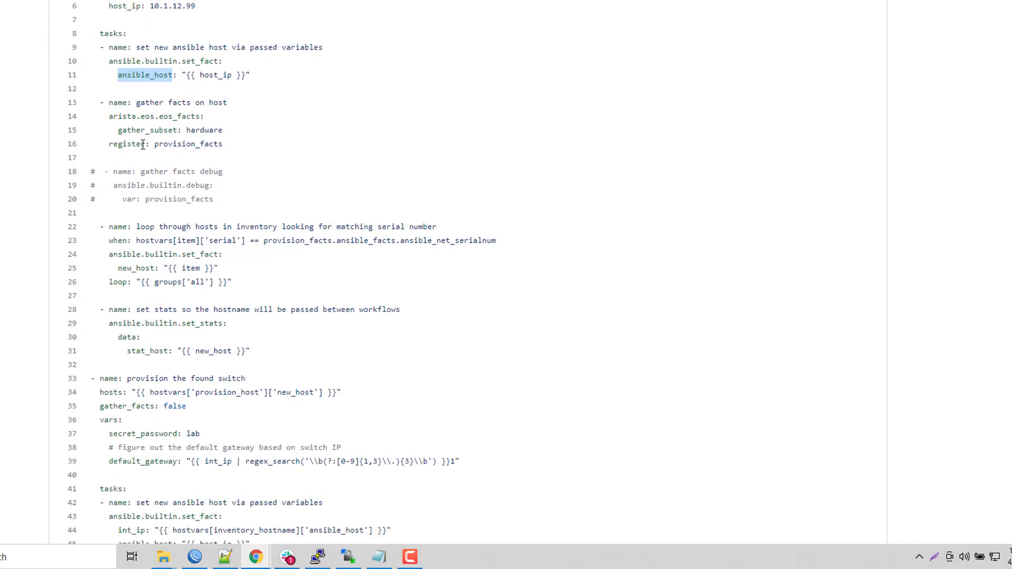
{"action": "left_click_drag", "start_coordinate": [119, 117], "coordinate": [249, 141]}
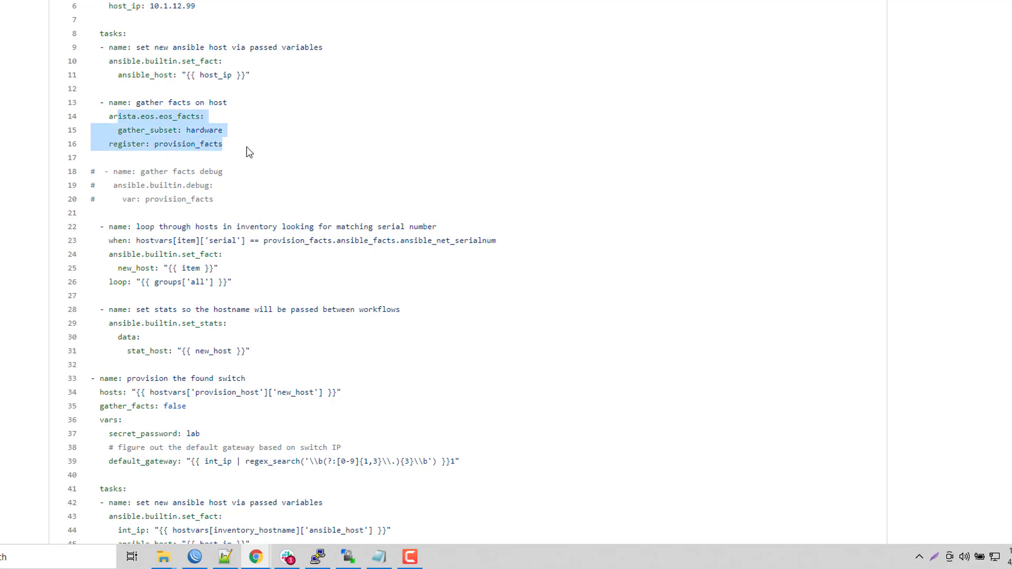
{"action": "scroll", "coordinate": [249, 153], "scroll_direction": "down", "scroll_amount": 2}
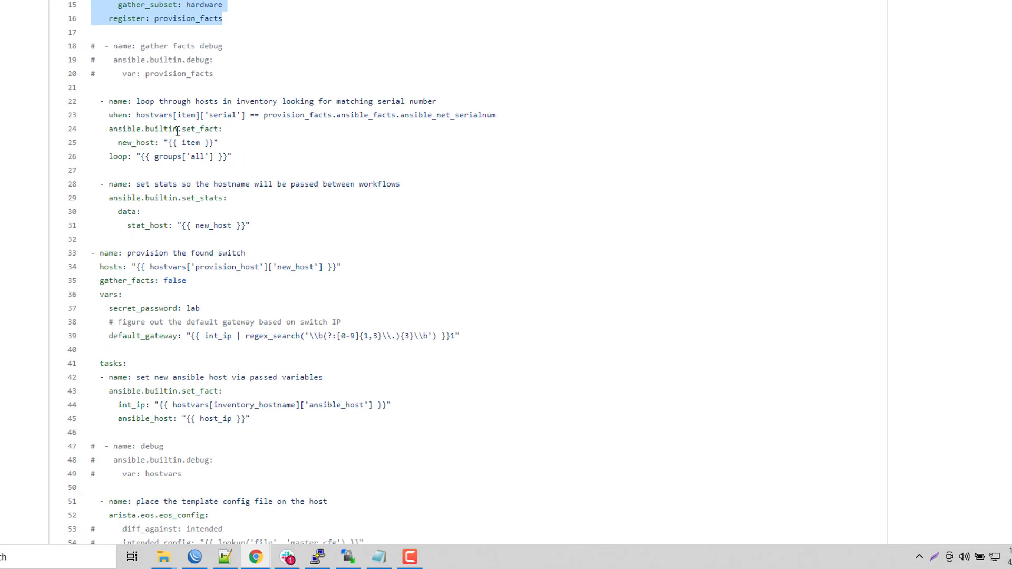
{"action": "left_click", "coordinate": [148, 116]}
{"action": "left_click_drag", "start_coordinate": [119, 115], "coordinate": [282, 129]}
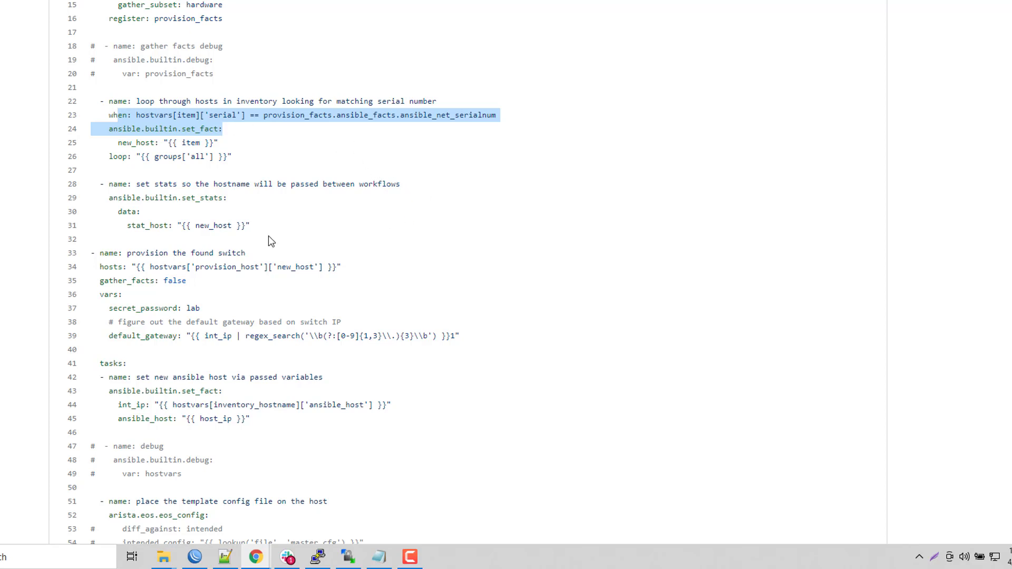
{"action": "left_click_drag", "start_coordinate": [117, 145], "coordinate": [156, 146]}
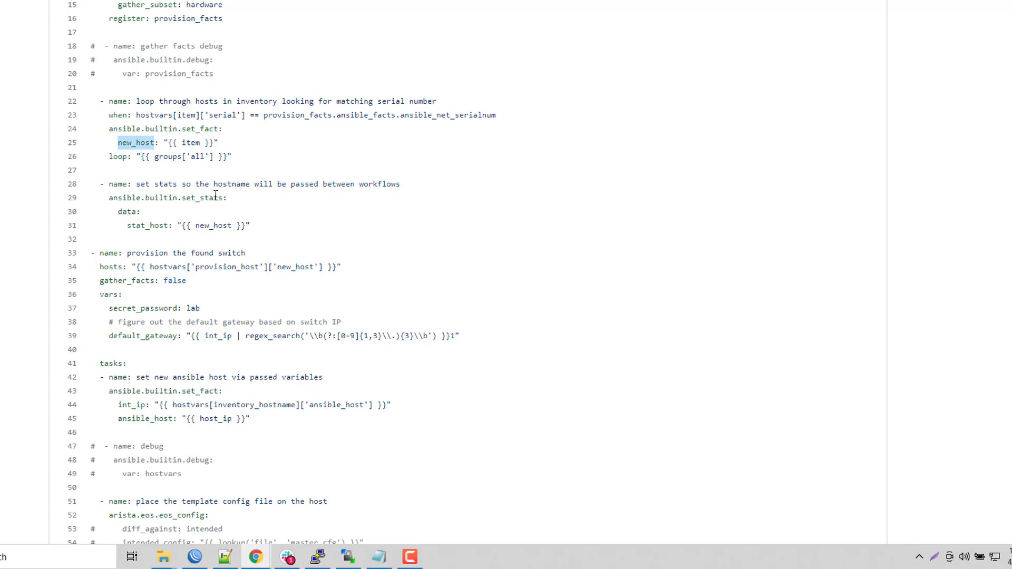
Step: Switch to the Ansible host details, highlight the serial value and host name, and return to the arista-ztp.yml playbook
{"action": "key", "text": "alt+Tab"}
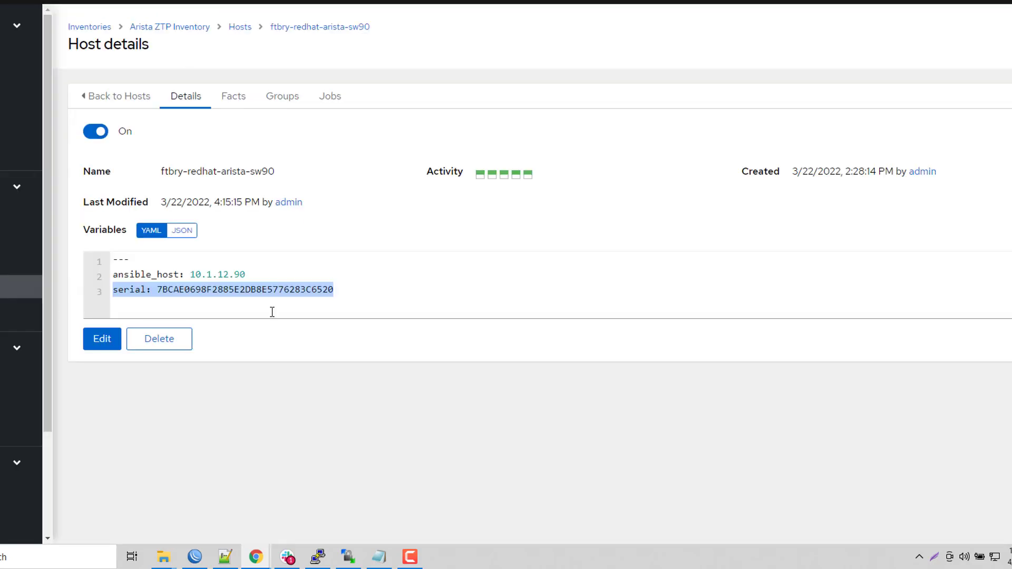
{"action": "left_click", "coordinate": [206, 292]}
{"action": "double_click", "coordinate": [206, 292]}
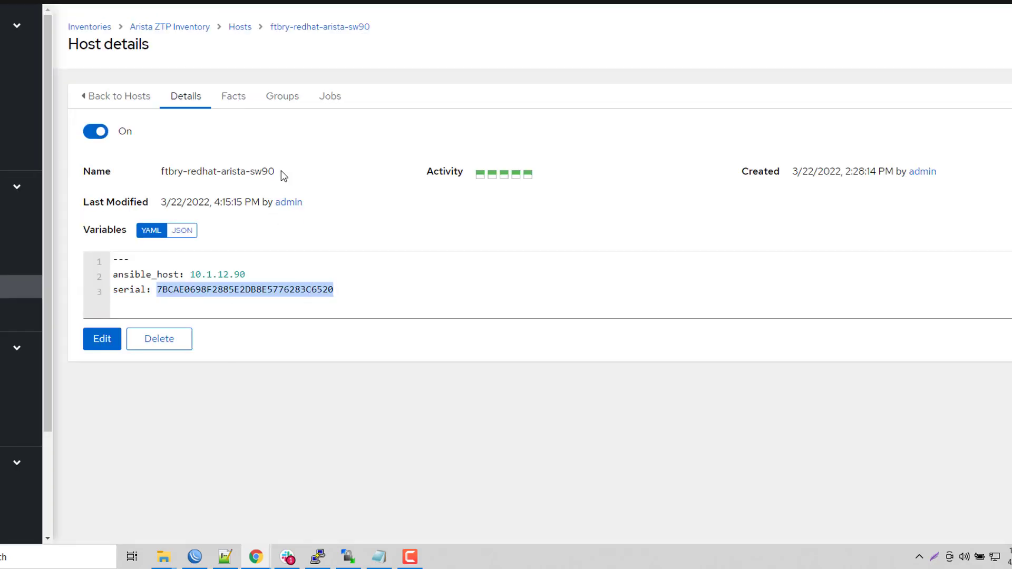
{"action": "left_click_drag", "start_coordinate": [280, 169], "coordinate": [166, 169]}
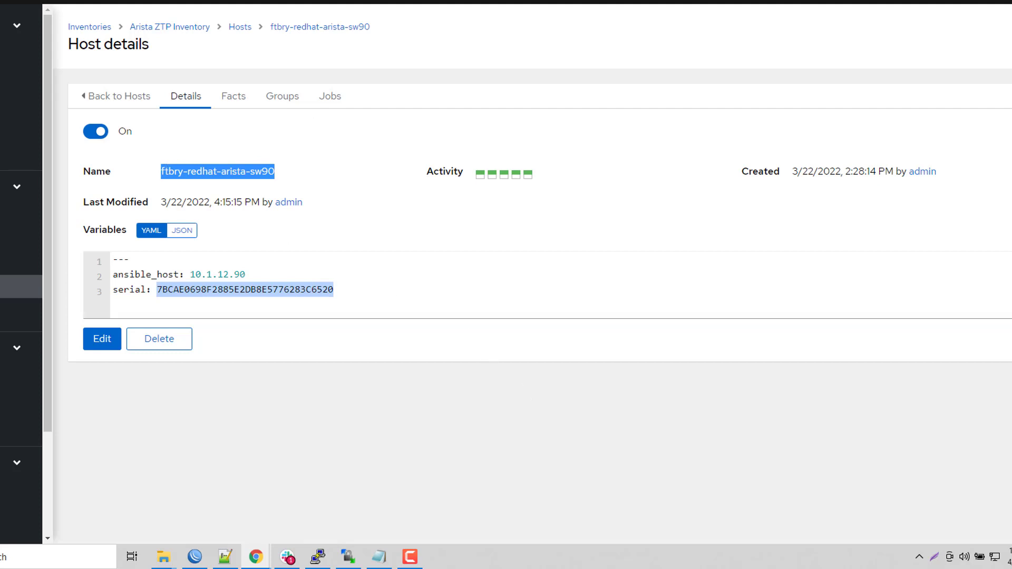
{"action": "key", "text": "alt+Tab"}
{"action": "key", "text": "alt+Tab"}
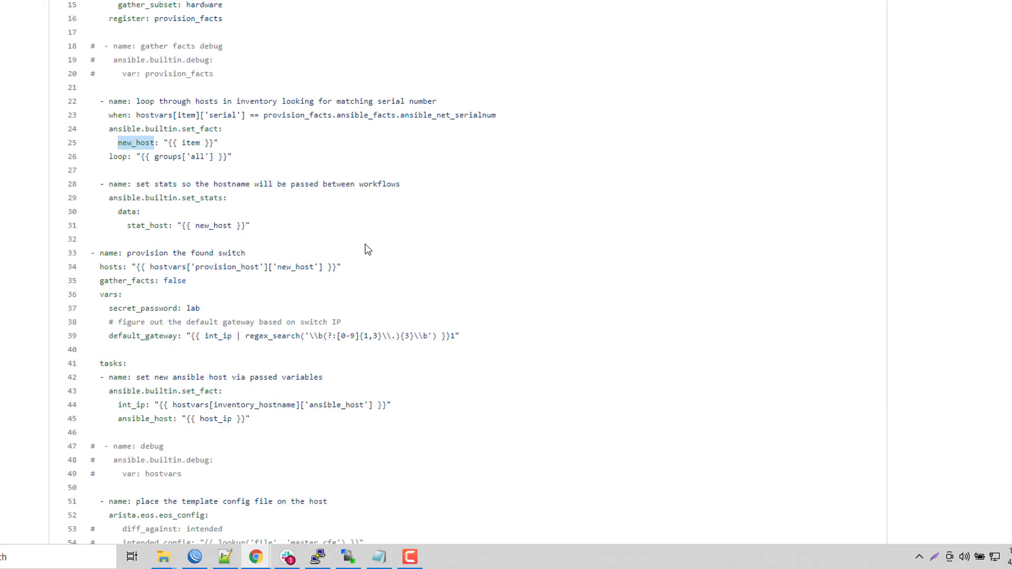
Step: Review the "provision the found switch" play, highlighting its variables through the default_gateway expression
{"action": "scroll", "coordinate": [378, 255], "scroll_direction": "down", "scroll_amount": 3}
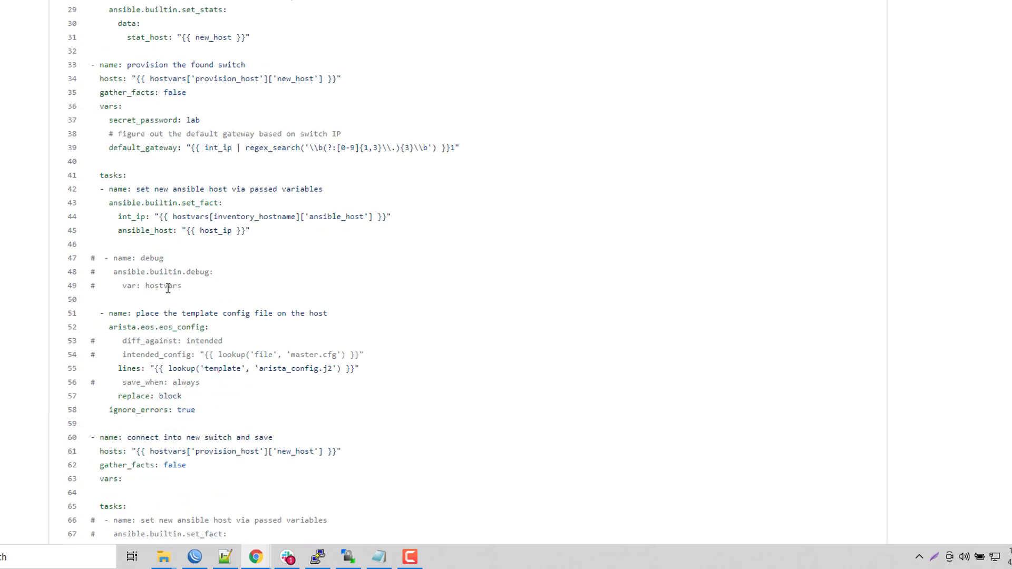
{"action": "left_click_drag", "start_coordinate": [109, 93], "coordinate": [305, 163]}
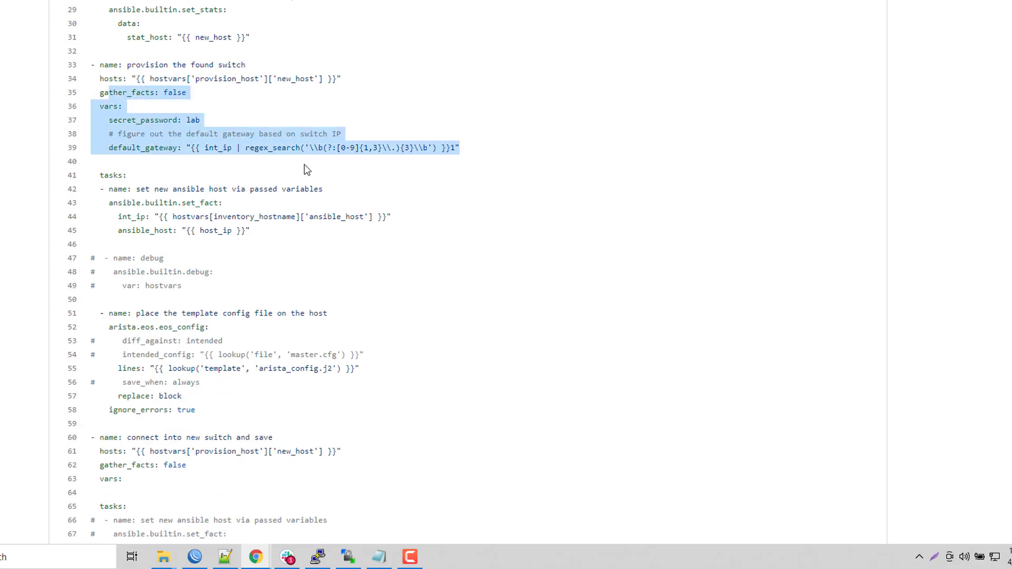
{"action": "scroll", "coordinate": [309, 172], "scroll_direction": "down", "scroll_amount": 1}
{"action": "scroll", "coordinate": [309, 177], "scroll_direction": "down", "scroll_amount": 1}
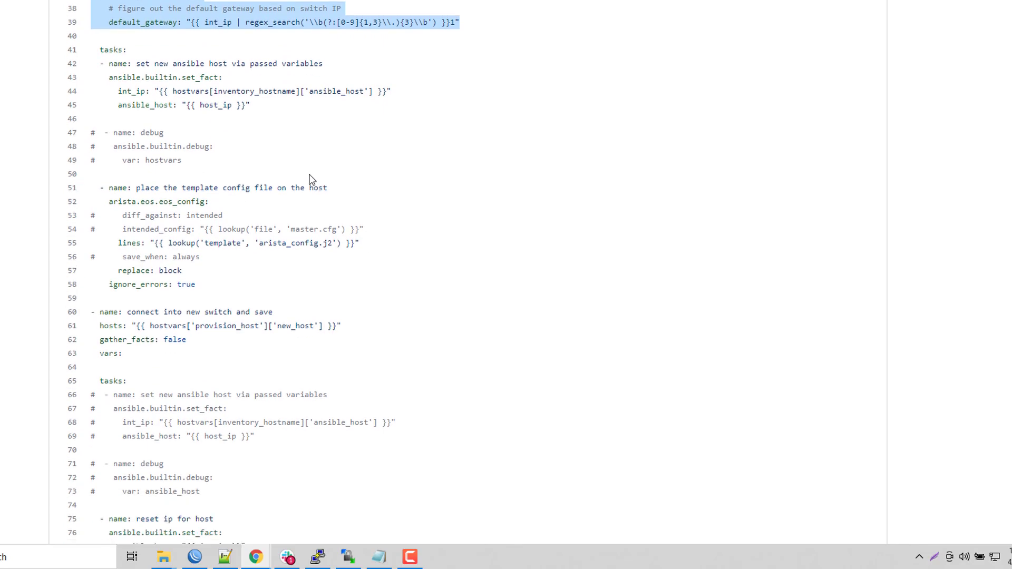
{"action": "scroll", "coordinate": [298, 178], "scroll_direction": "down", "scroll_amount": 1}
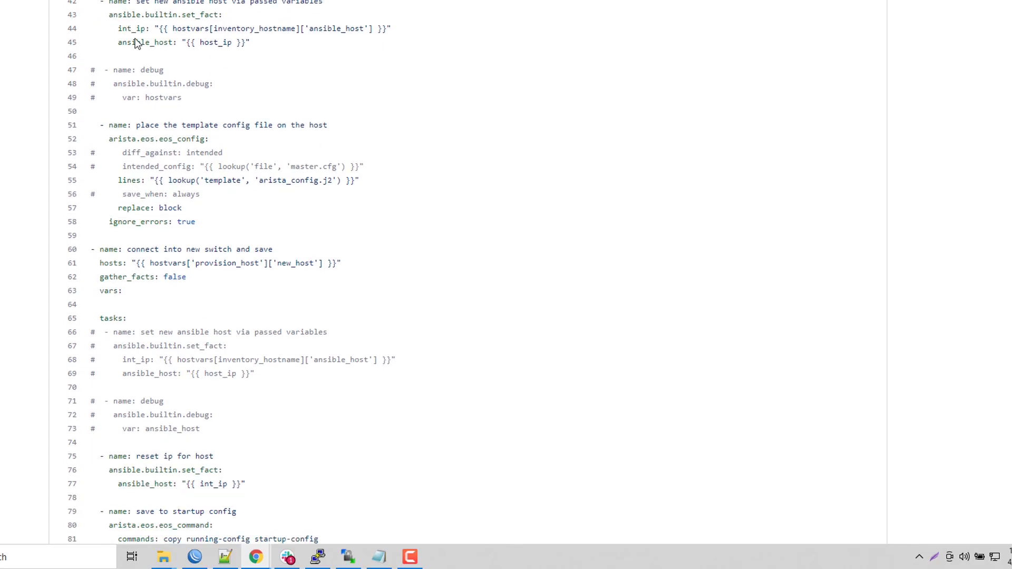
Step: Highlight the "reset ip for host" and "save to startup config" tasks, including the copy running-config startup-config command
{"action": "scroll", "coordinate": [163, 164], "scroll_direction": "down", "scroll_amount": 2}
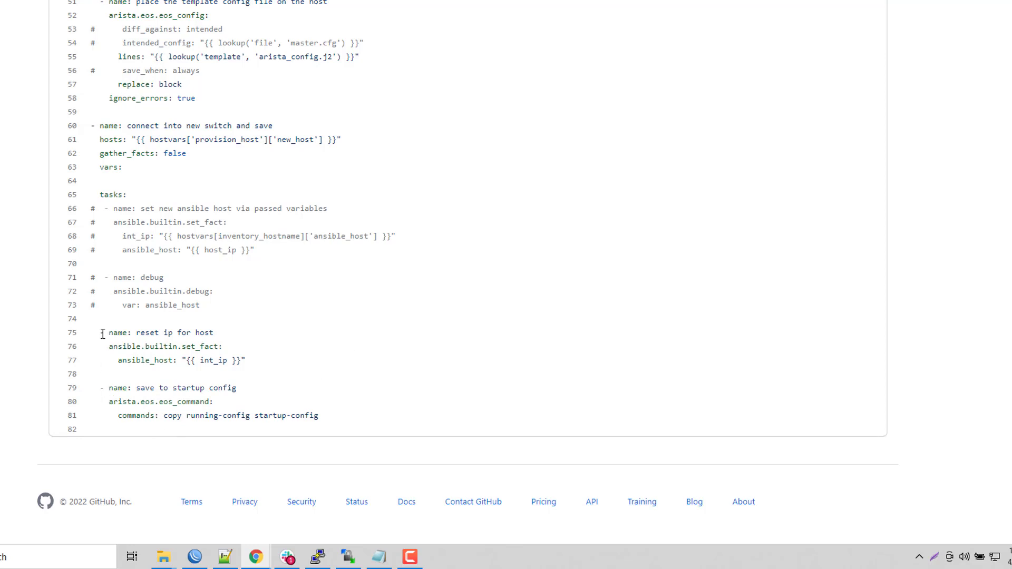
{"action": "left_click_drag", "start_coordinate": [94, 332], "coordinate": [347, 413]}
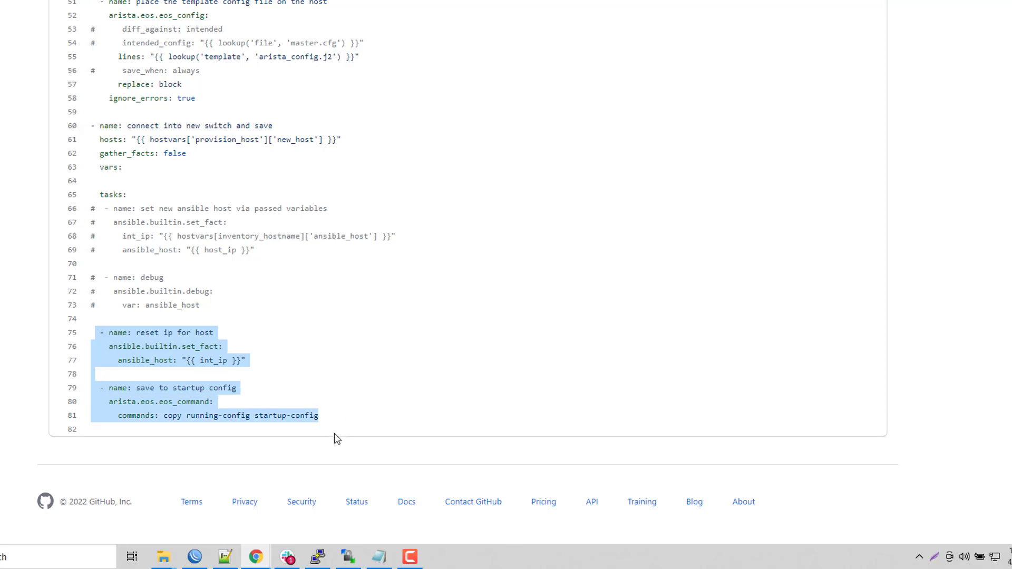
{"action": "left_click", "coordinate": [145, 404]}
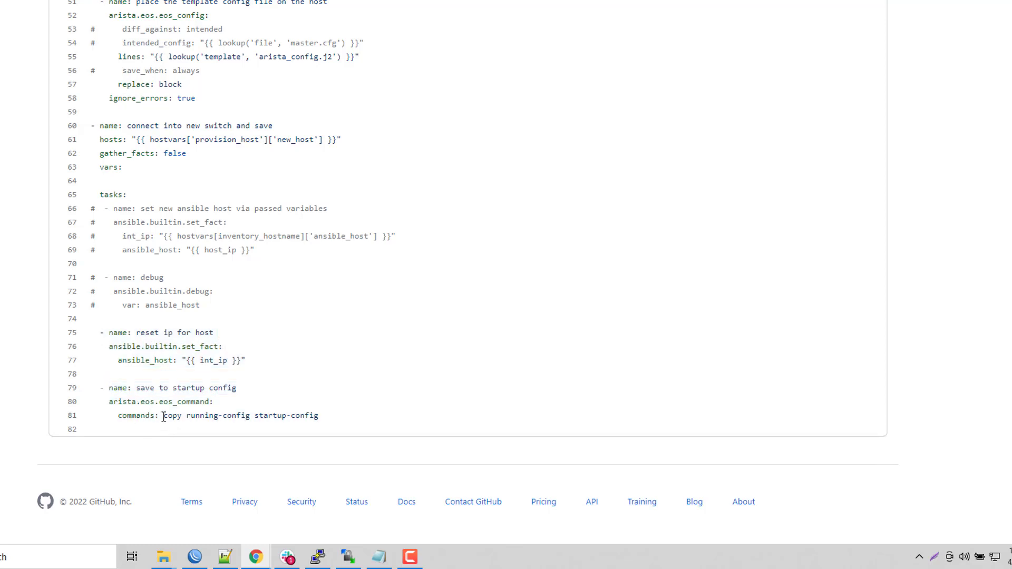
{"action": "left_click_drag", "start_coordinate": [163, 417], "coordinate": [318, 416]}
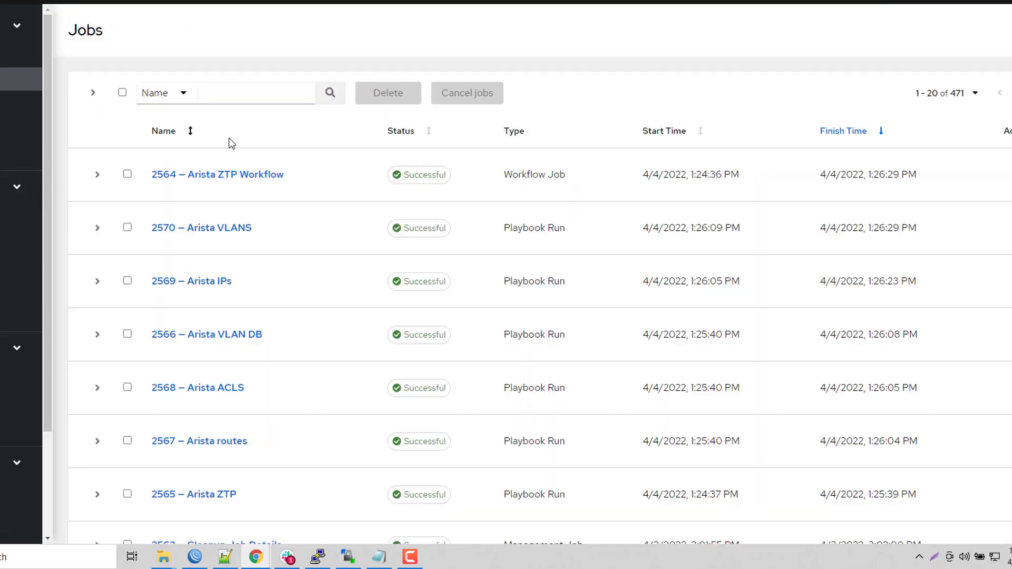
Step: Open the Arista ZTP Workflow job's output from the Ansible jobs list and inspect the details of its VLAN, routes and related nodes
{"action": "left_click", "coordinate": [266, 182]}
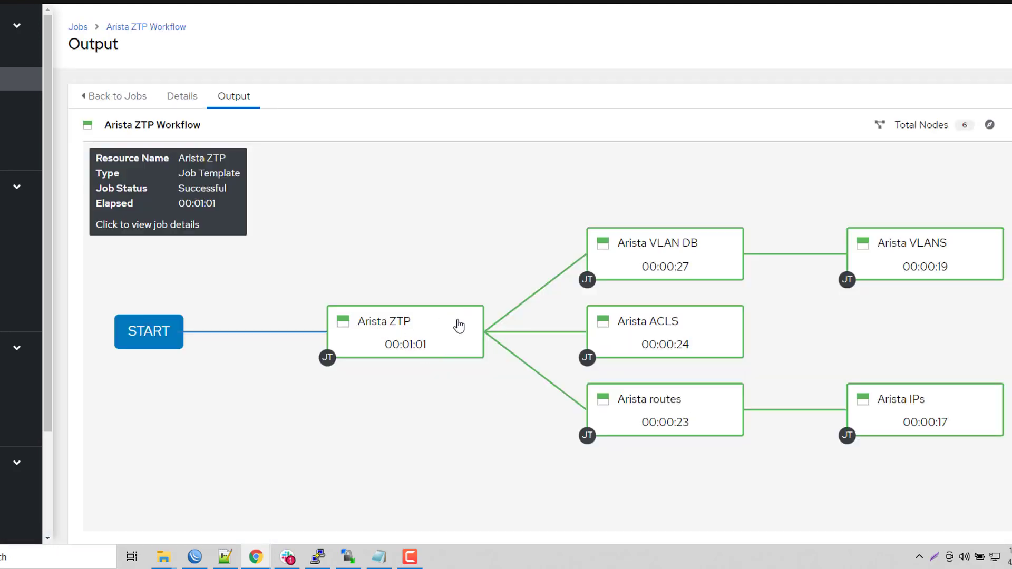
{"action": "mouse_move", "coordinate": [635, 244]}
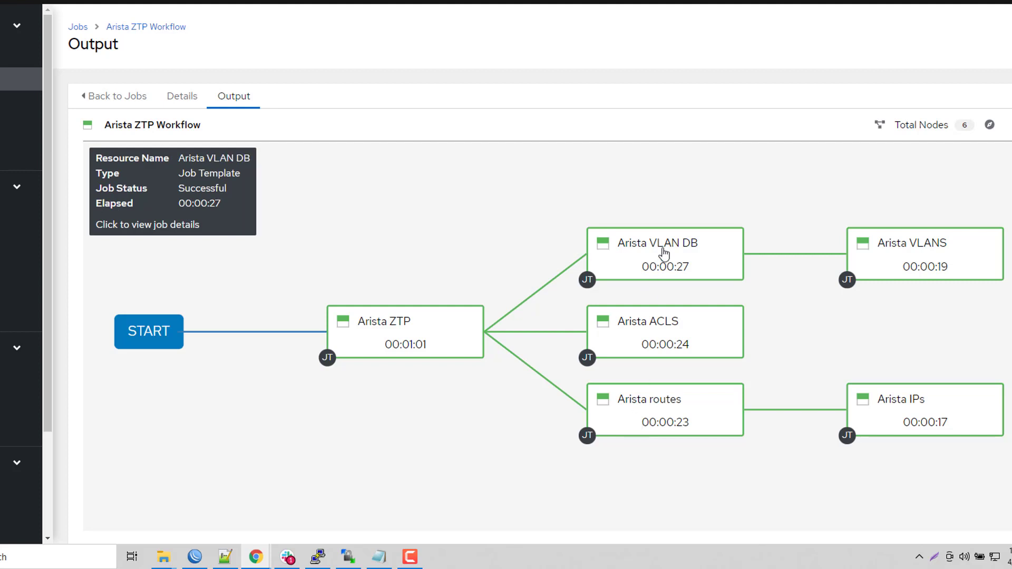
{"action": "mouse_move", "coordinate": [677, 428]}
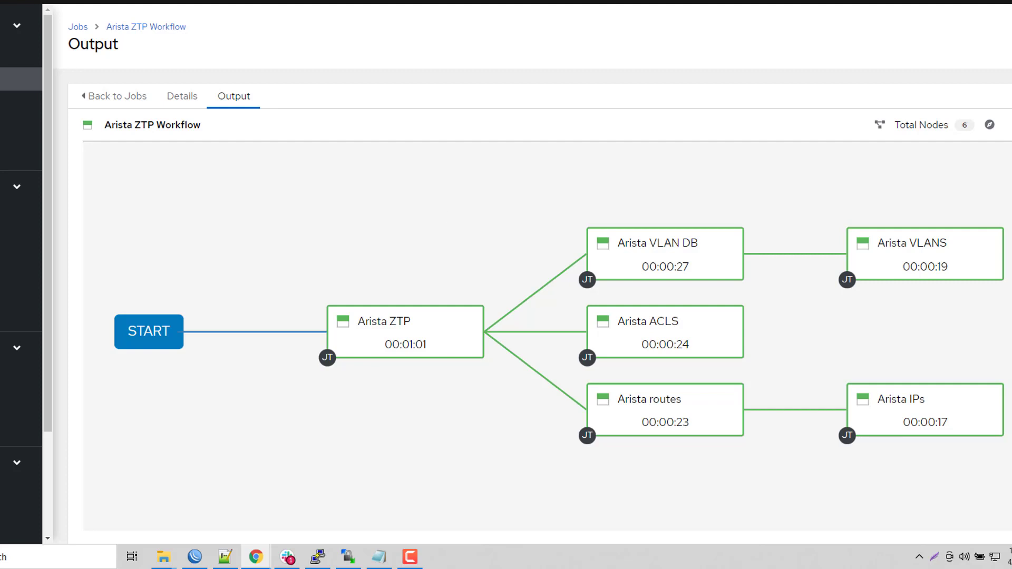
{"action": "mouse_move", "coordinate": [668, 254]}
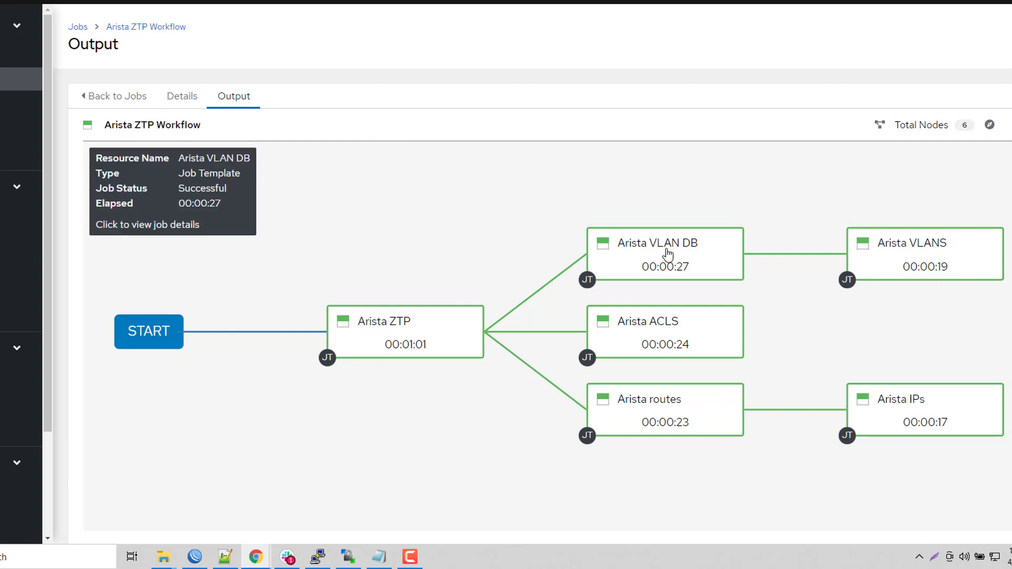
{"action": "mouse_move", "coordinate": [929, 257]}
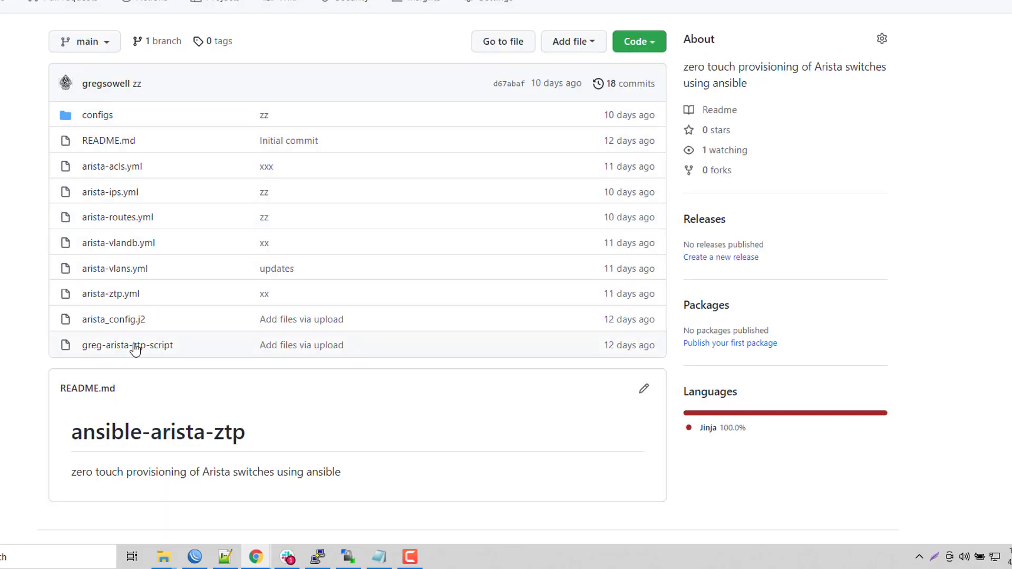
Step: Open arista-vlandb.yml in the GitHub repository and highlight the arista.eos collection, eos_vlans module and parsed state in the parsing task
{"action": "left_click", "coordinate": [127, 246]}
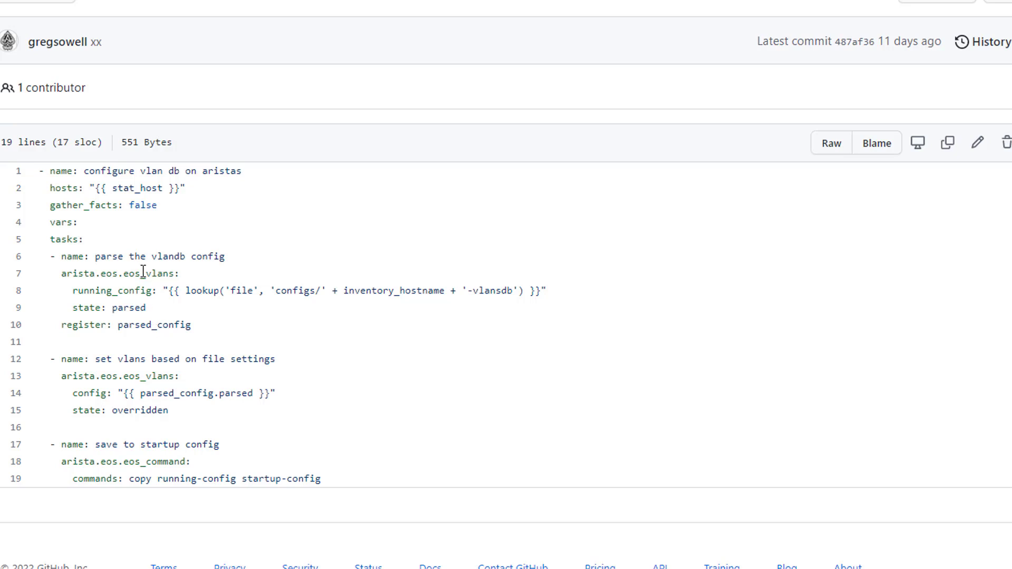
{"action": "left_click_drag", "start_coordinate": [124, 273], "coordinate": [184, 288]}
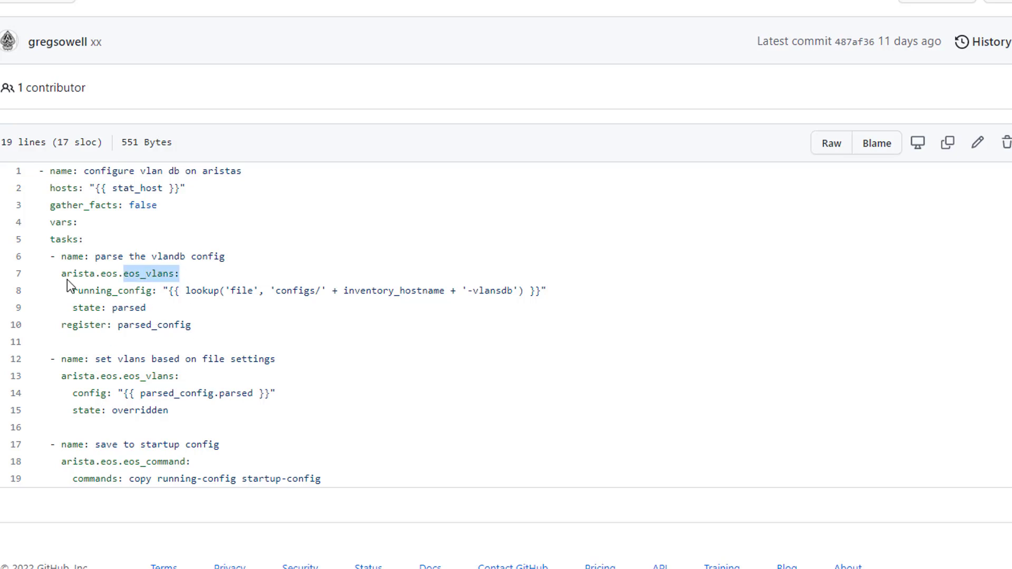
{"action": "left_click_drag", "start_coordinate": [61, 274], "coordinate": [122, 272]}
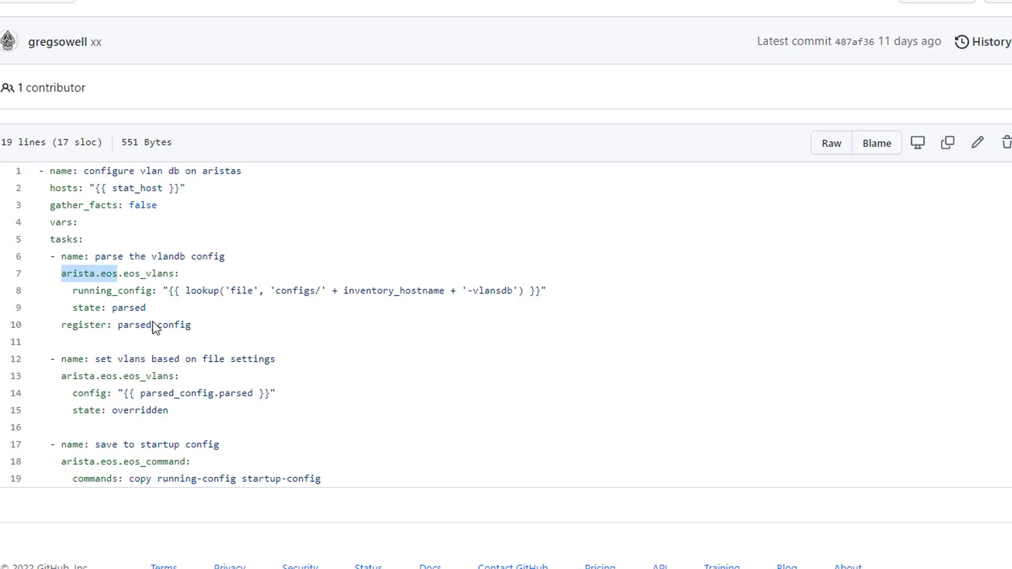
{"action": "left_click", "coordinate": [131, 273]}
{"action": "left_click_drag", "start_coordinate": [123, 274], "coordinate": [174, 274]}
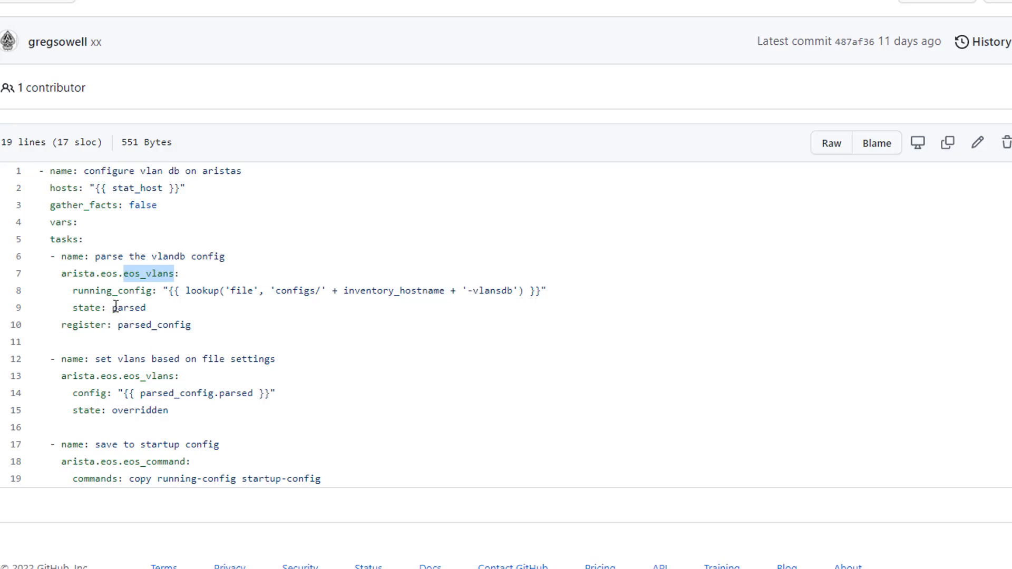
{"action": "left_click_drag", "start_coordinate": [113, 308], "coordinate": [158, 309]}
{"action": "left_click", "coordinate": [81, 312]}
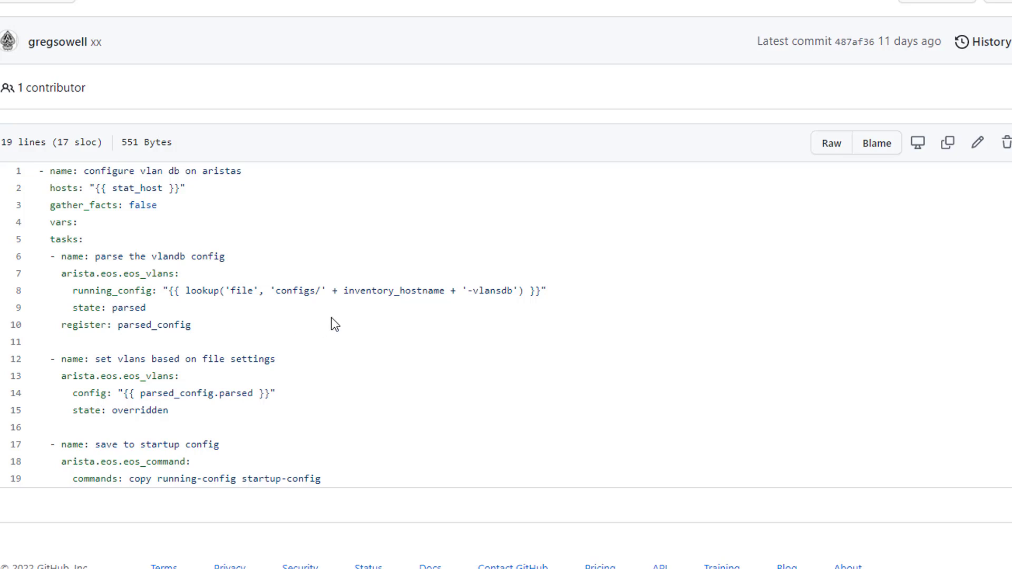
Step: Highlight the hostname and '-vlansdb' lookup, open ftbry-redhat-arista-sw90-vlansdb in the configs folder, and highlight all its VLAN definitions
{"action": "left_click_drag", "start_coordinate": [401, 293], "coordinate": [520, 289]}
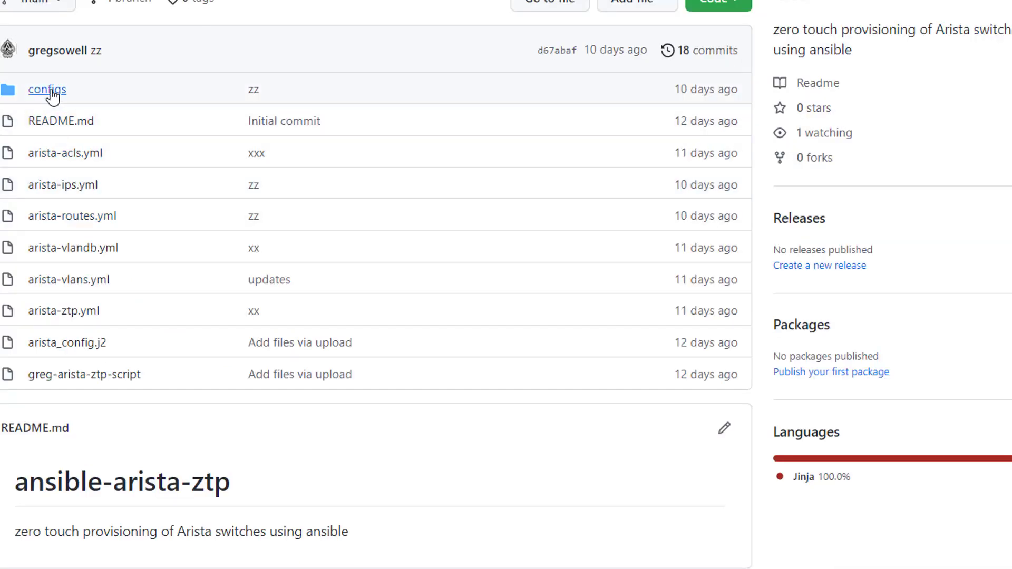
{"action": "left_click", "coordinate": [49, 92]}
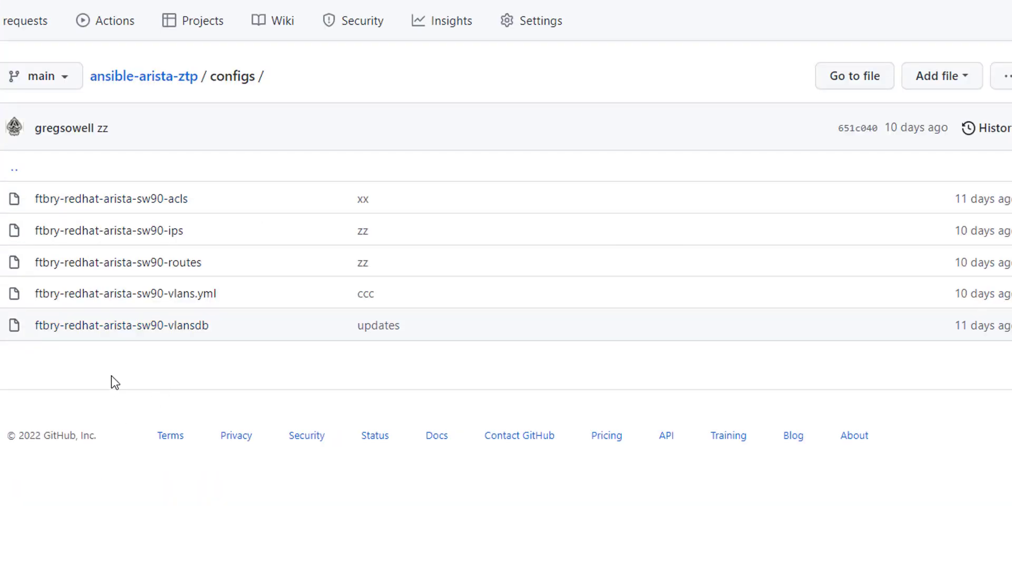
{"action": "left_click", "coordinate": [115, 325]}
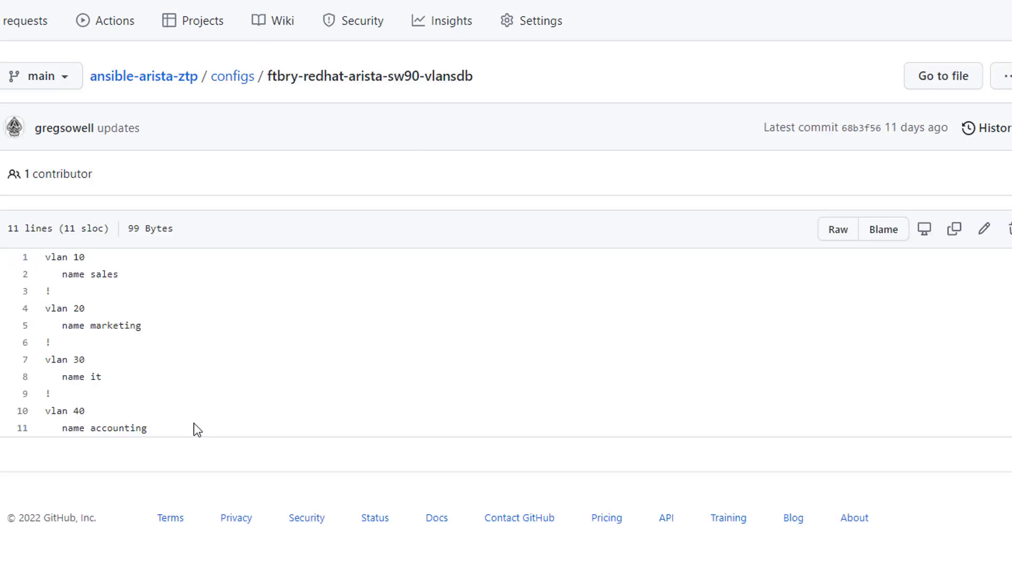
{"action": "left_click_drag", "start_coordinate": [167, 425], "coordinate": [9, 256]}
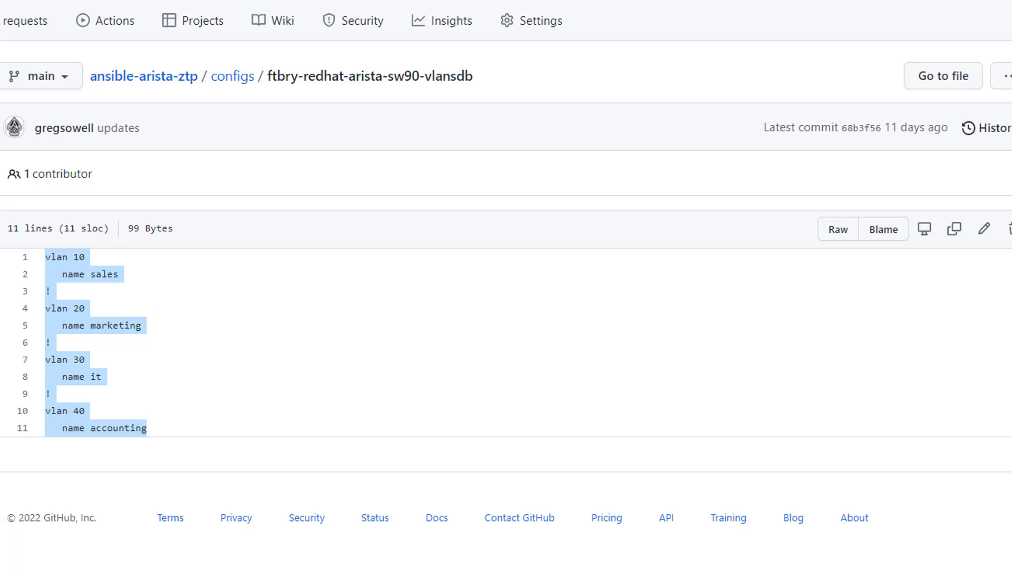
Step: Return to the arista-vlandb.yml playbook and highlight the parsed state in the vlandb config task
{"action": "key", "text": "alt+Left"}
{"action": "key", "text": "alt+Left"}
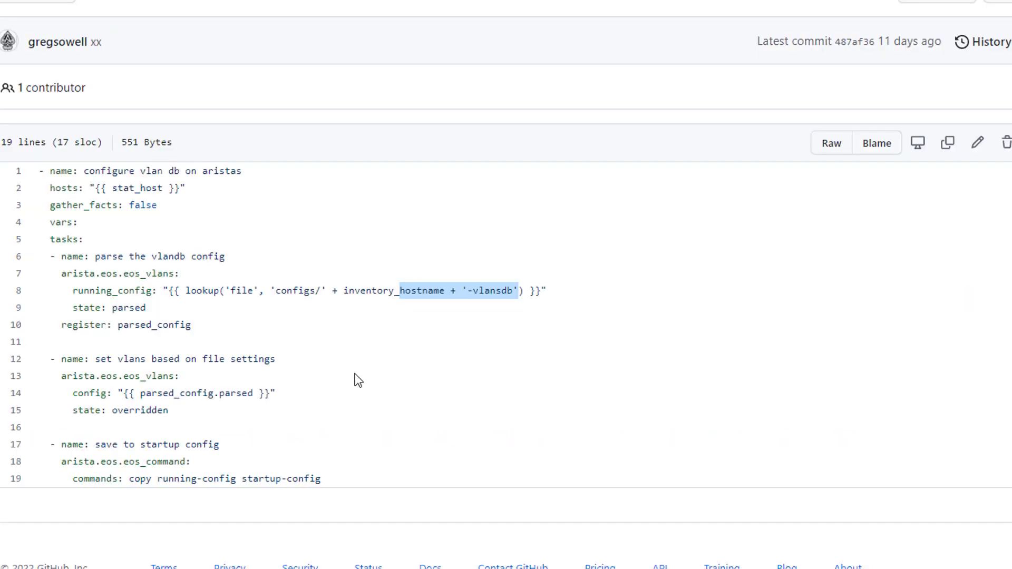
{"action": "left_click_drag", "start_coordinate": [117, 310], "coordinate": [158, 313]}
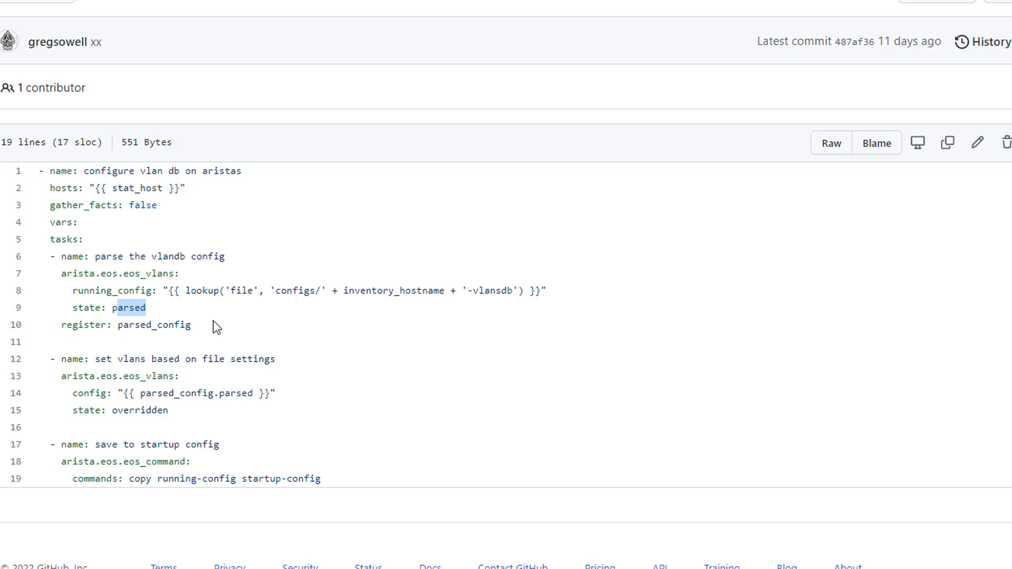
Step: Highlight the register line and its parsed_config variable in the vlandb parsing task
{"action": "left_click", "coordinate": [112, 307]}
{"action": "left_click_drag", "start_coordinate": [61, 328], "coordinate": [205, 330]}
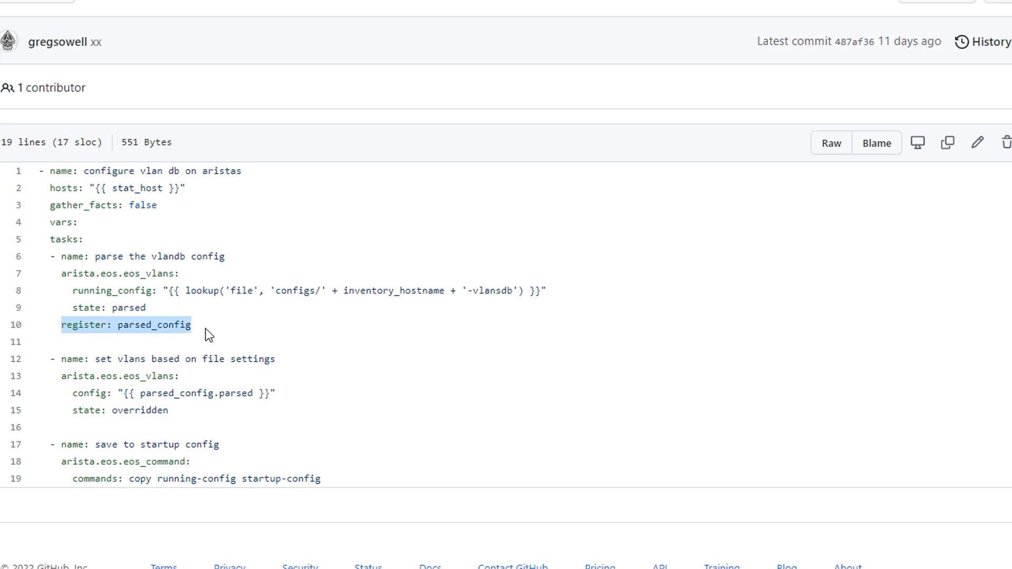
{"action": "left_click", "coordinate": [129, 325]}
{"action": "left_click_drag", "start_coordinate": [118, 325], "coordinate": [196, 331]}
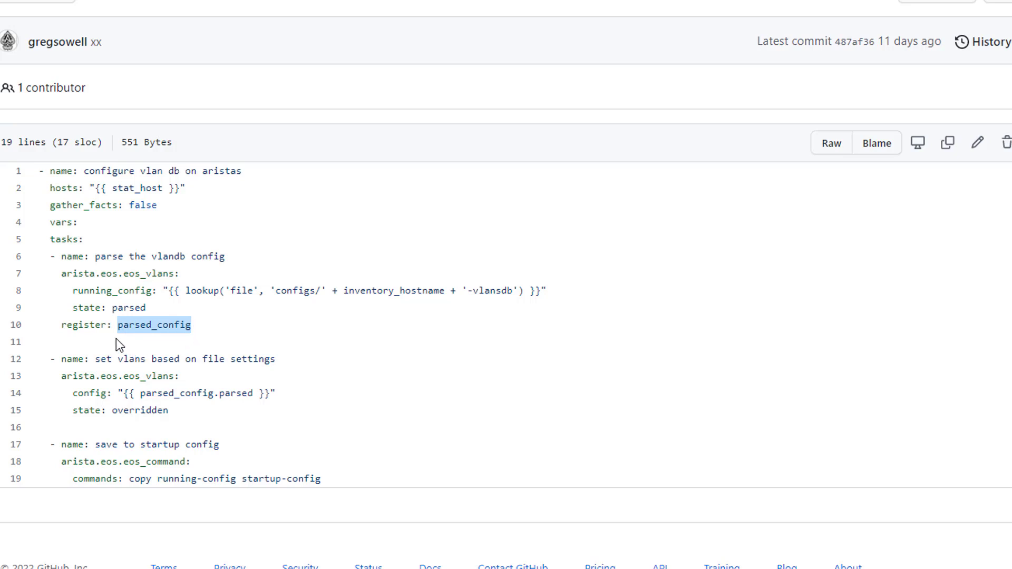
Step: Highlight the parsed_config.parsed value, the eos_vlans block and the overridden state in the task that sets VLANs from file settings
{"action": "left_click", "coordinate": [129, 395]}
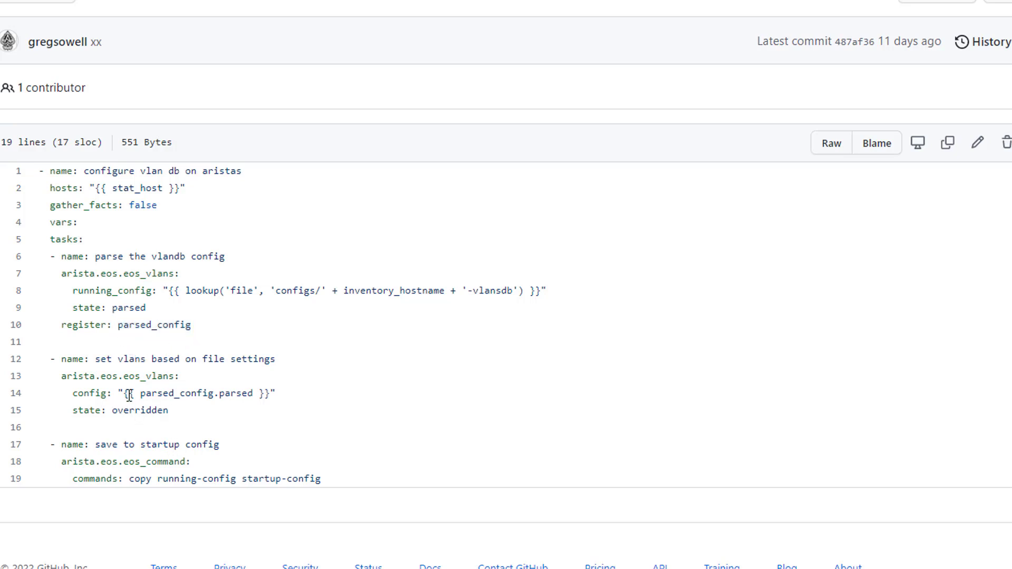
{"action": "left_click_drag", "start_coordinate": [119, 396], "coordinate": [301, 397]}
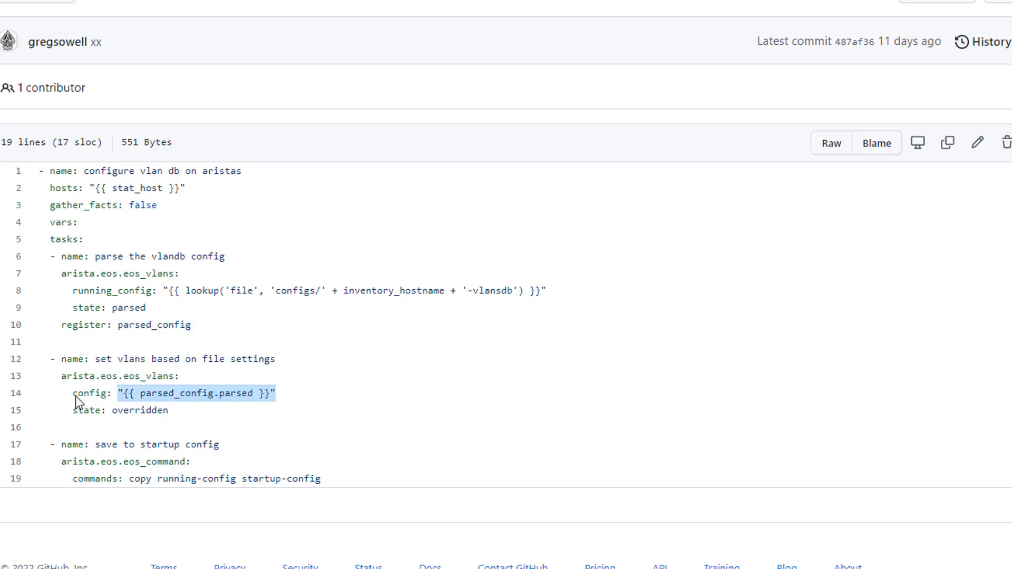
{"action": "left_click_drag", "start_coordinate": [62, 376], "coordinate": [207, 414]}
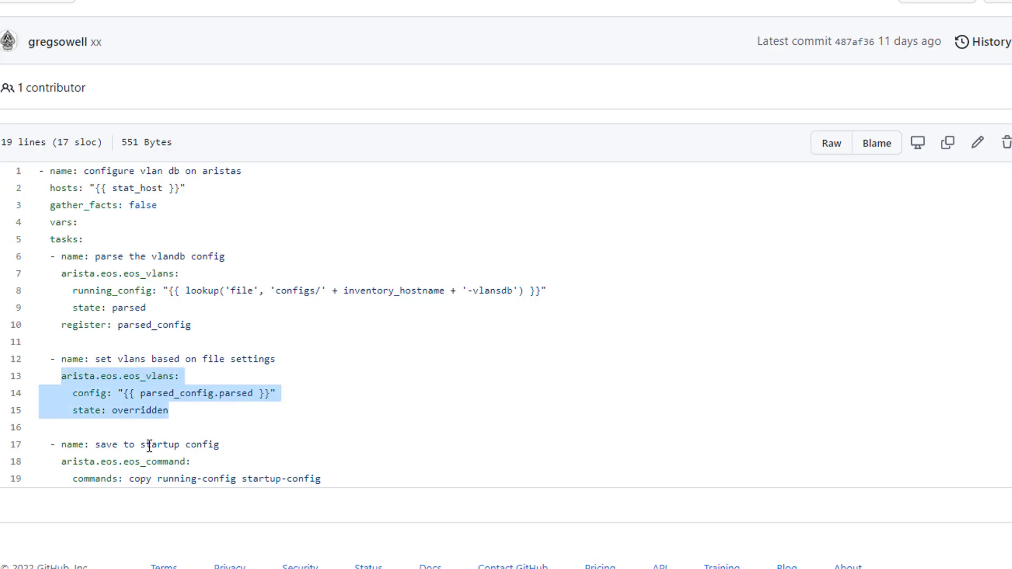
{"action": "double_click", "coordinate": [121, 411]}
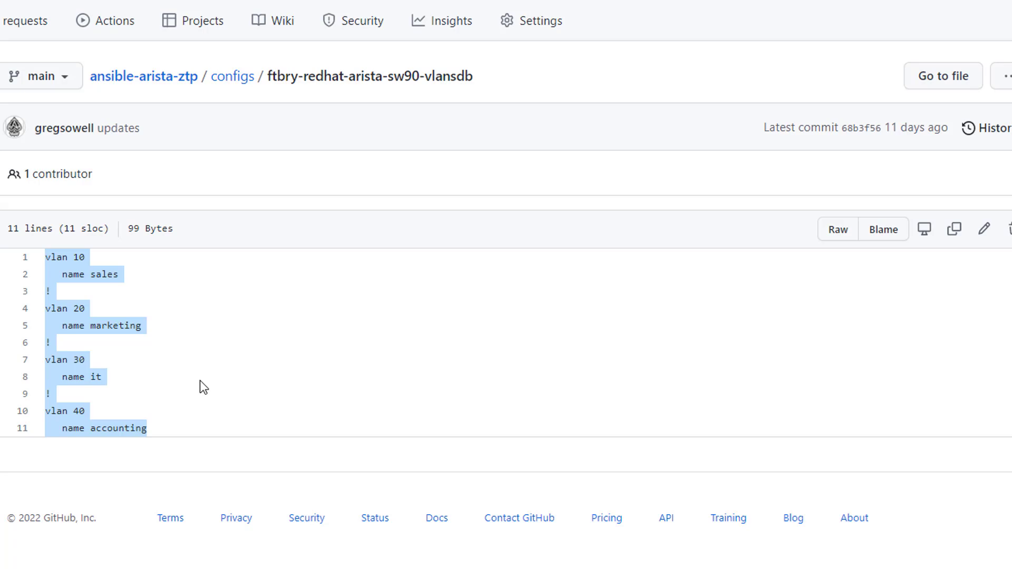
Step: Highlight all VLAN definitions in ftbry-redhat-arista-sw90-vlansdb again and return to the ansible-arista-ztp repository's file list
{"action": "left_click", "coordinate": [200, 381]}
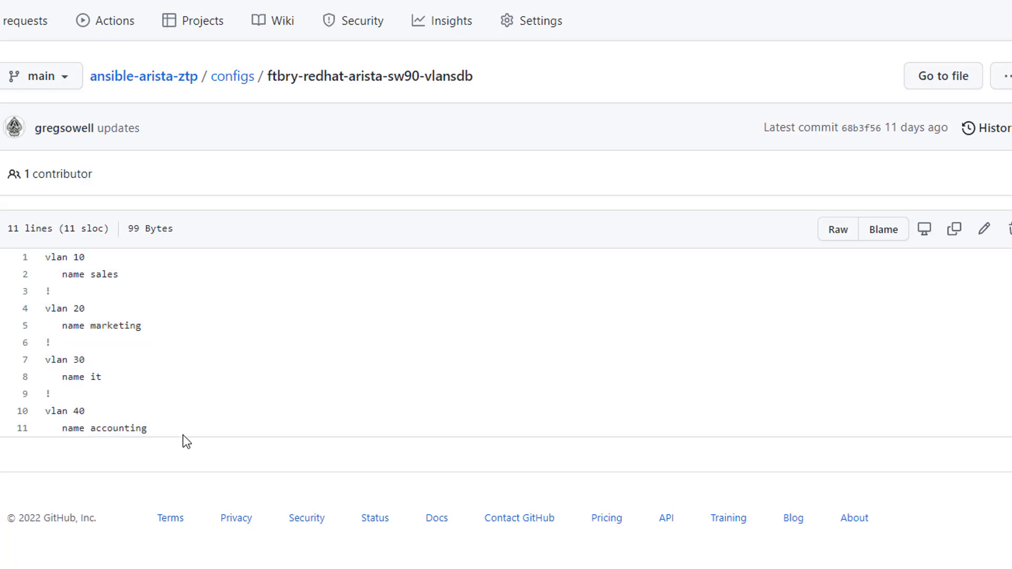
{"action": "left_click_drag", "start_coordinate": [165, 443], "coordinate": [19, 232]}
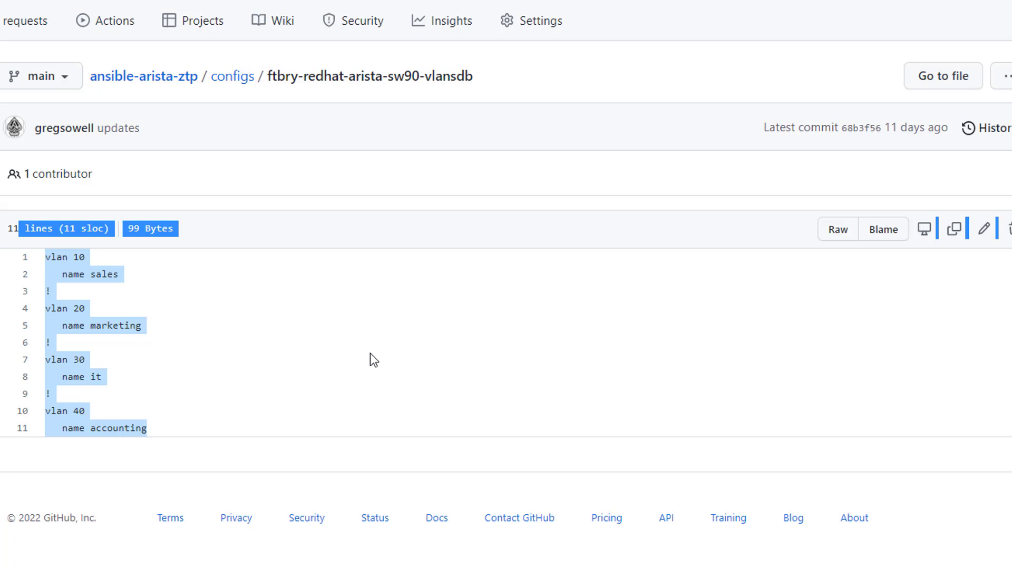
{"action": "key", "text": "alt+Left"}
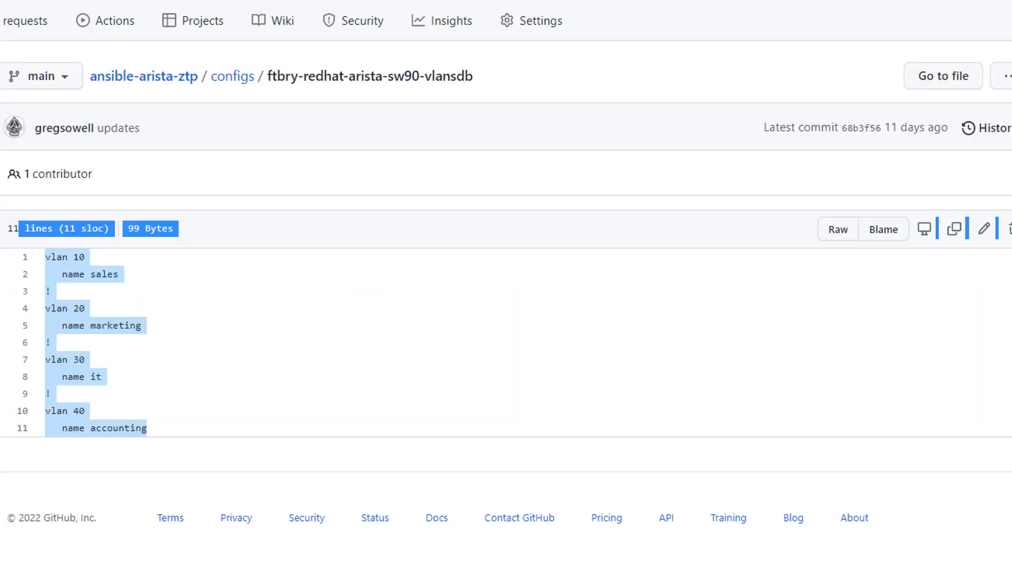
{"action": "key", "text": "alt+Left"}
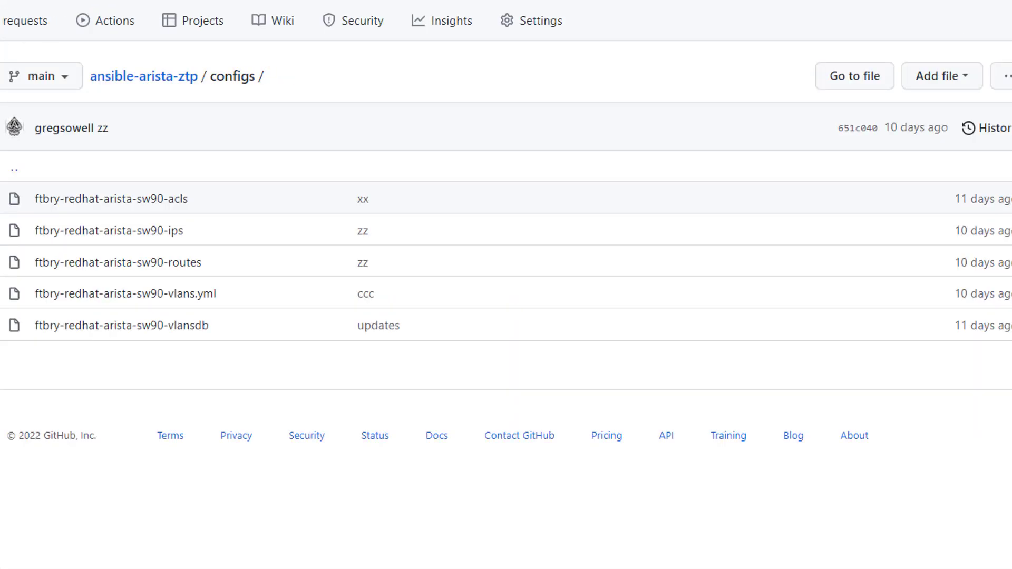
{"action": "key", "text": "alt+Left"}
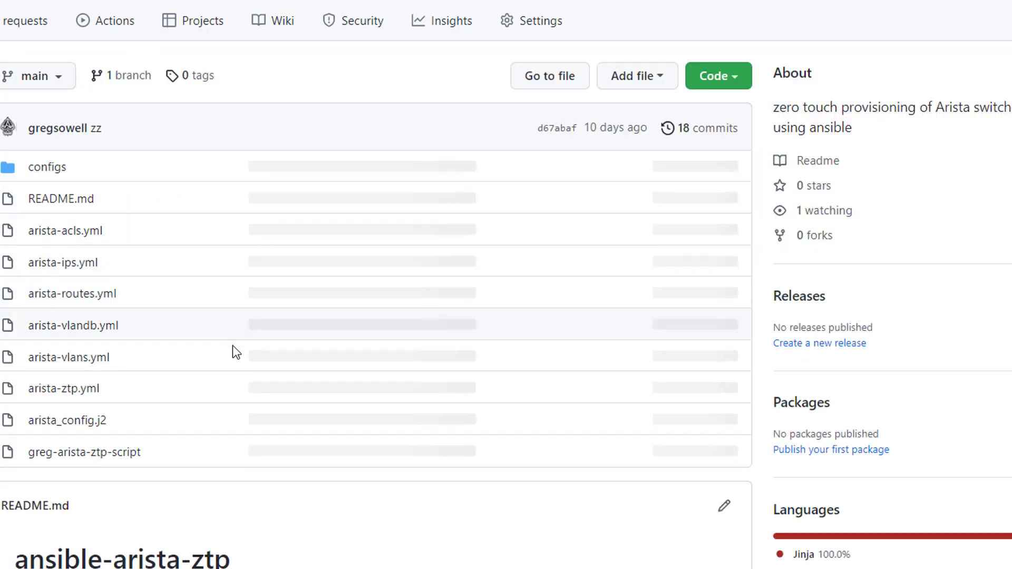
Step: View arista-vlans.yml, open ftbry-redhat-arista-sw90-vlans.yml in the configs folder, and highlight its vlans key and interface entries
{"action": "left_click", "coordinate": [79, 361]}
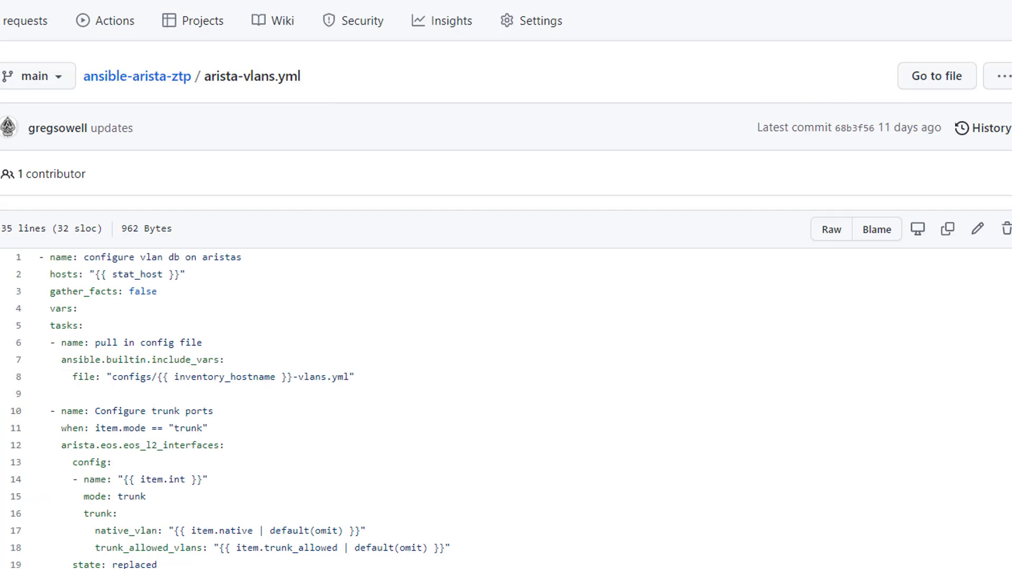
{"action": "key", "text": "alt+Left"}
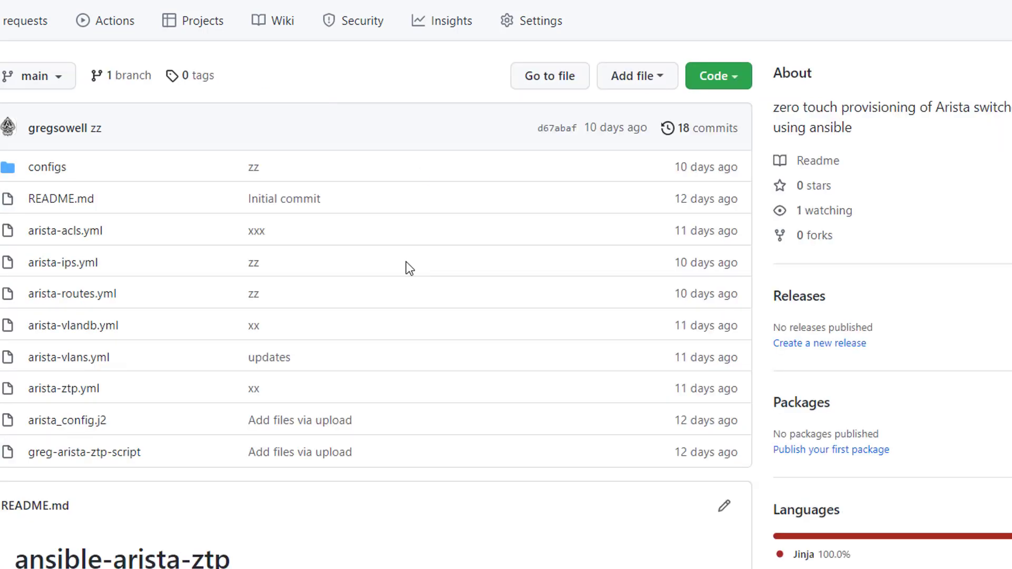
{"action": "left_click", "coordinate": [46, 168]}
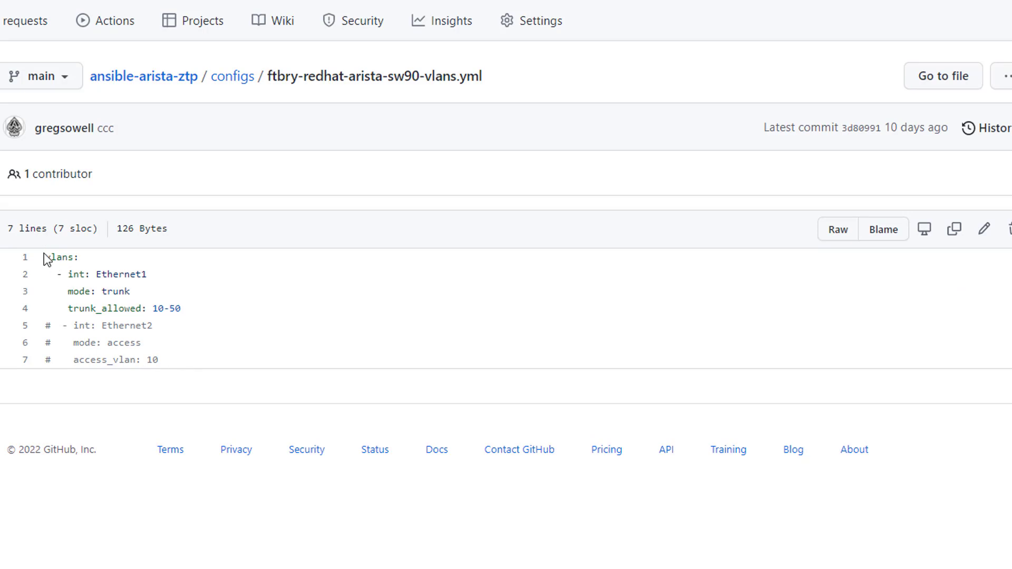
{"action": "left_click_drag", "start_coordinate": [44, 259], "coordinate": [106, 255]}
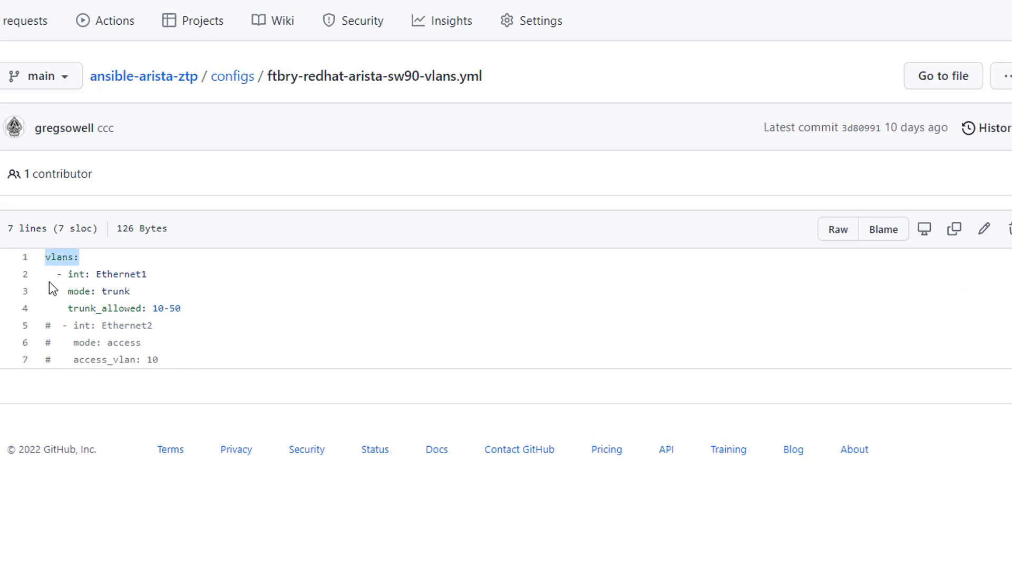
{"action": "left_click_drag", "start_coordinate": [50, 270], "coordinate": [166, 379]}
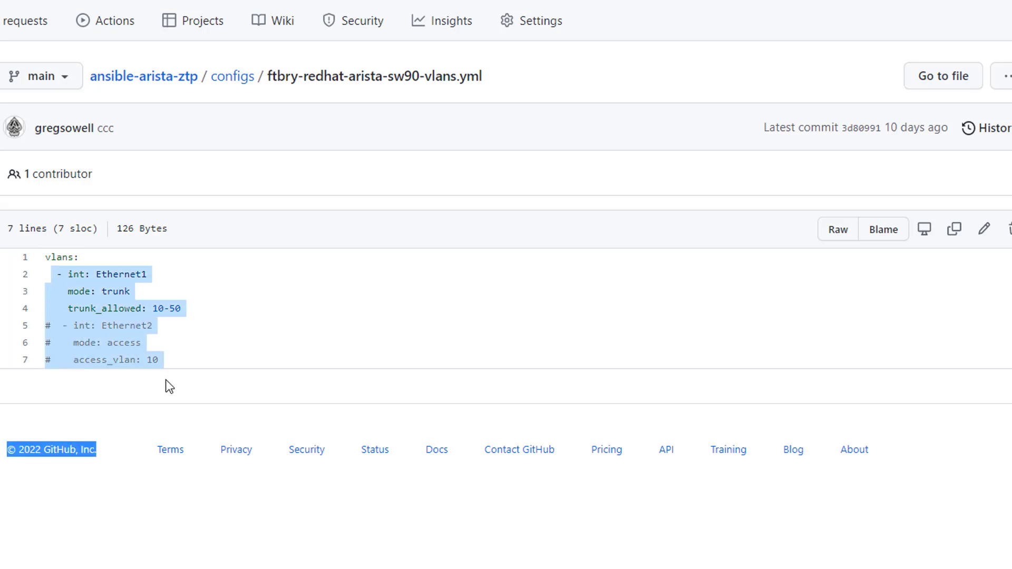
Step: Highlight the Ethernet1 interface, its trunk mode and the trunk_allowed range 10-50 in the VLAN variables file
{"action": "left_click", "coordinate": [149, 317]}
{"action": "left_click_drag", "start_coordinate": [96, 274], "coordinate": [175, 293]}
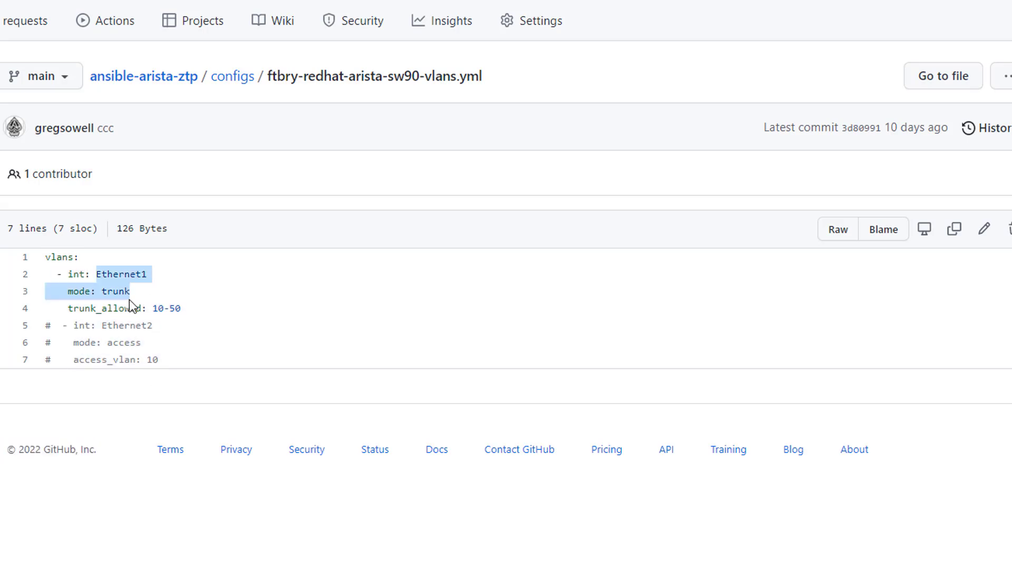
{"action": "left_click", "coordinate": [111, 302]}
{"action": "left_click_drag", "start_coordinate": [69, 312], "coordinate": [216, 310]}
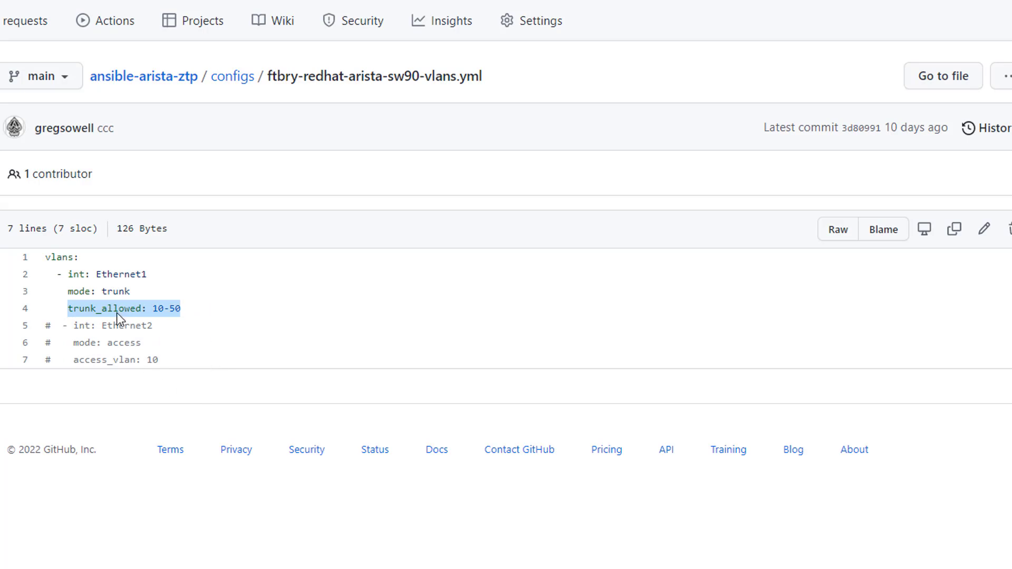
{"action": "left_click_drag", "start_coordinate": [101, 292], "coordinate": [154, 292]}
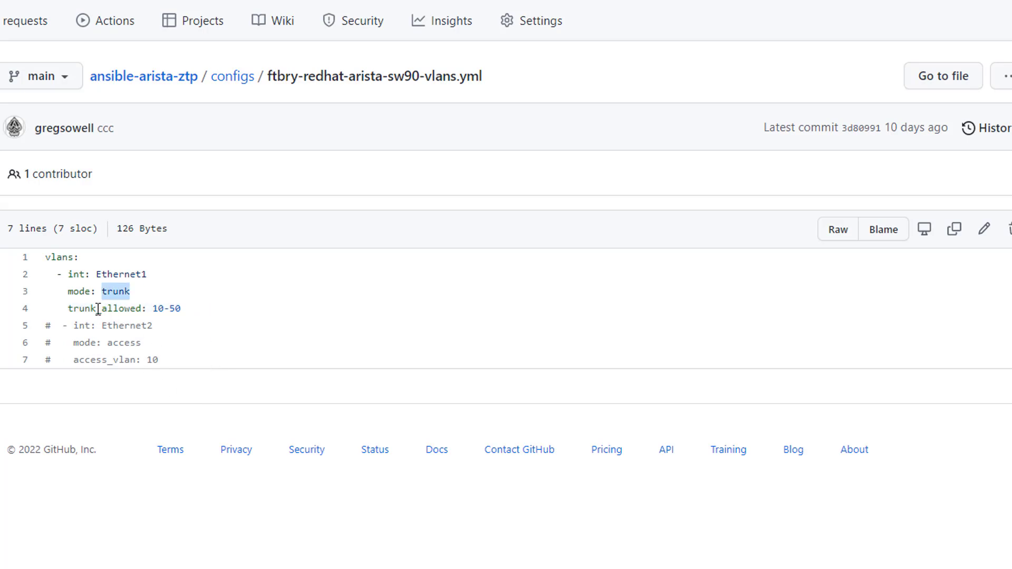
{"action": "left_click_drag", "start_coordinate": [62, 309], "coordinate": [242, 307]}
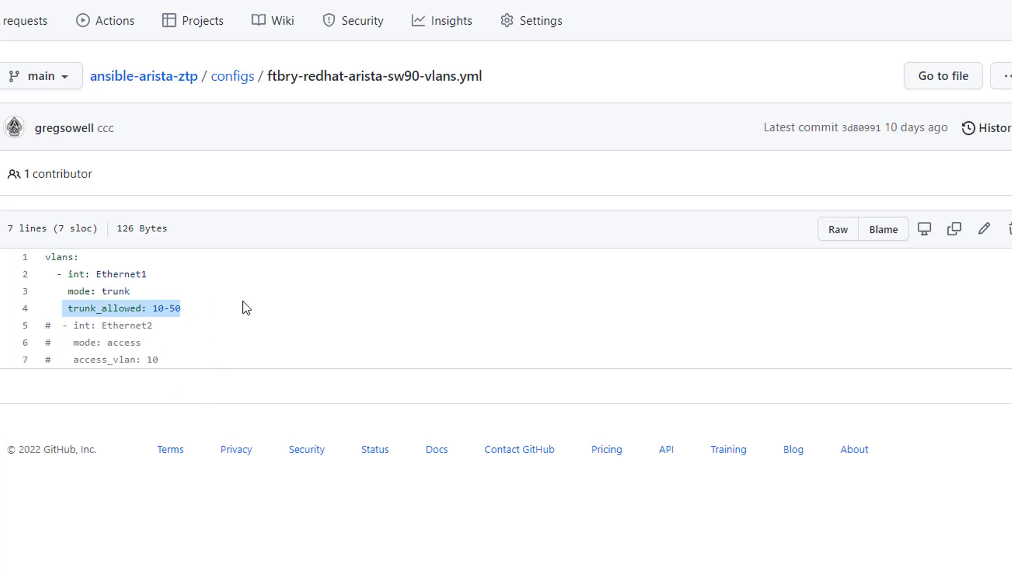
Step: Highlight the commented-out Ethernet2 entry, its access mode and access_vlan 10
{"action": "left_click", "coordinate": [84, 331]}
{"action": "double_click", "coordinate": [170, 324]}
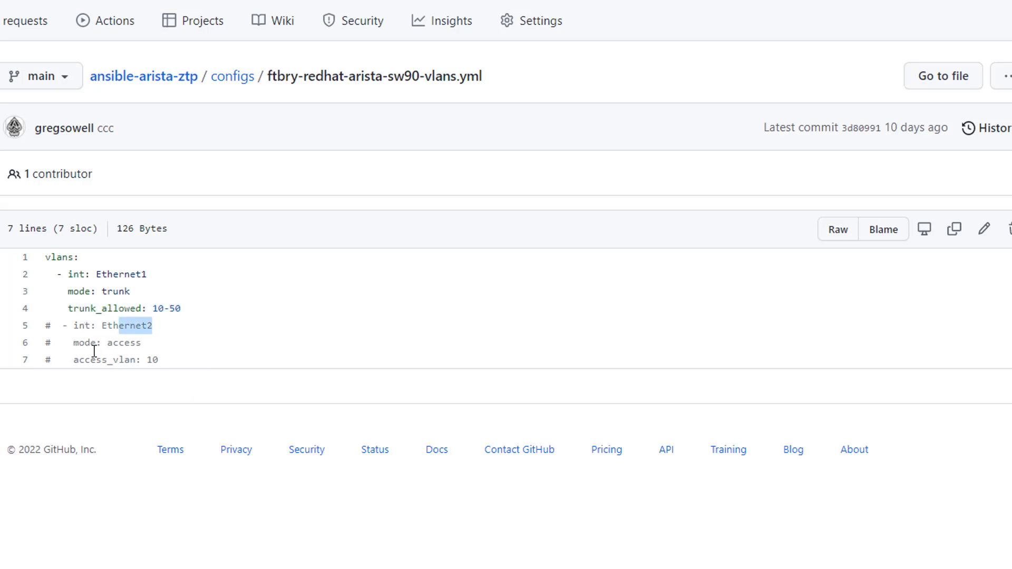
{"action": "left_click_drag", "start_coordinate": [74, 343], "coordinate": [150, 348]}
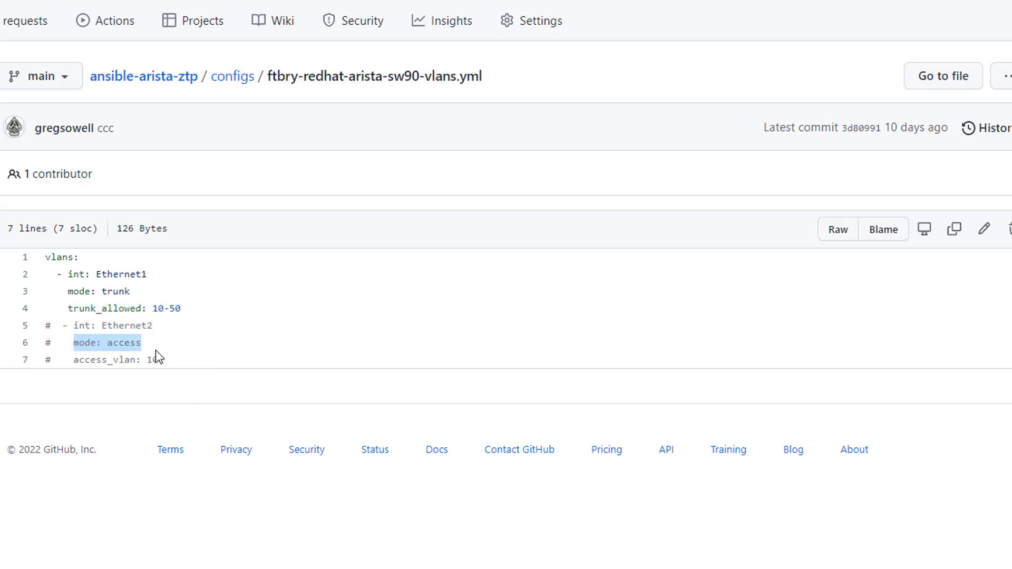
{"action": "left_click_drag", "start_coordinate": [73, 361], "coordinate": [203, 353]}
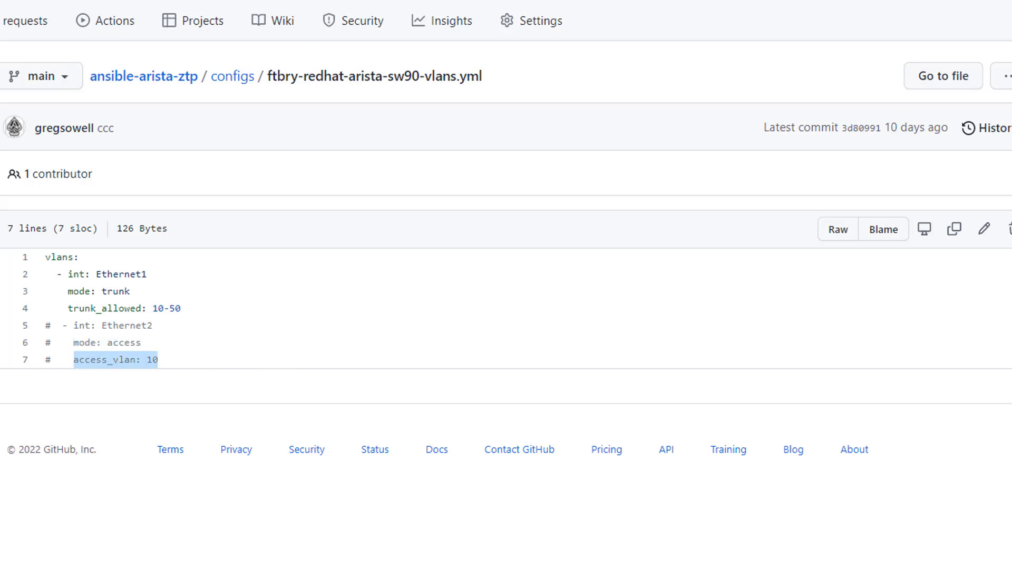
Step: Switch to the arista-vlans.yml playbook and highlight the included vlans.yml path and the tasks configuring trunk and access ports
{"action": "key", "text": "ctrl+Tab"}
{"action": "scroll", "coordinate": [463, 433], "scroll_direction": "down", "scroll_amount": 5}
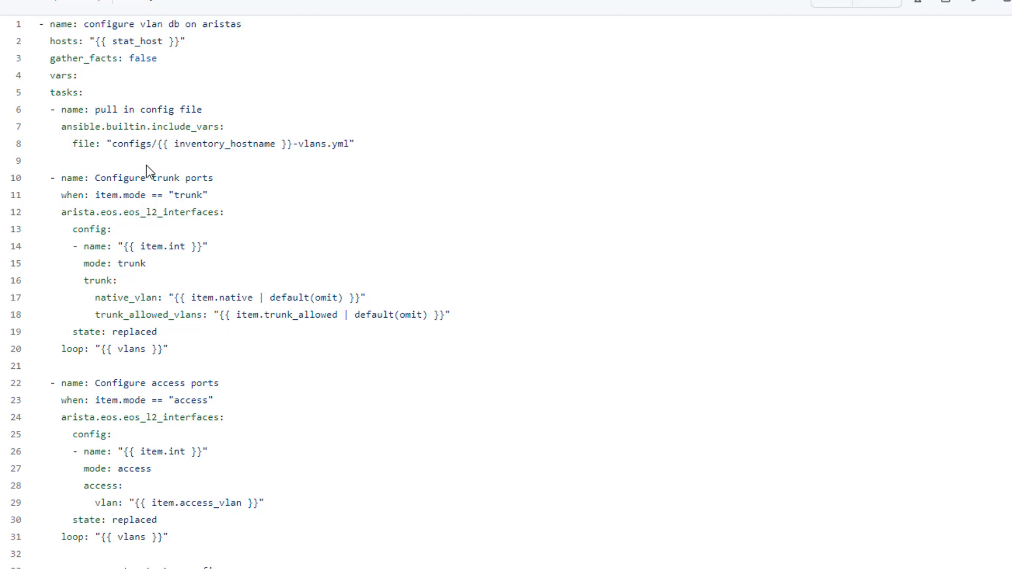
{"action": "scroll", "coordinate": [158, 168], "scroll_direction": "down", "scroll_amount": 2}
{"action": "left_click_drag", "start_coordinate": [129, 66], "coordinate": [534, 90]}
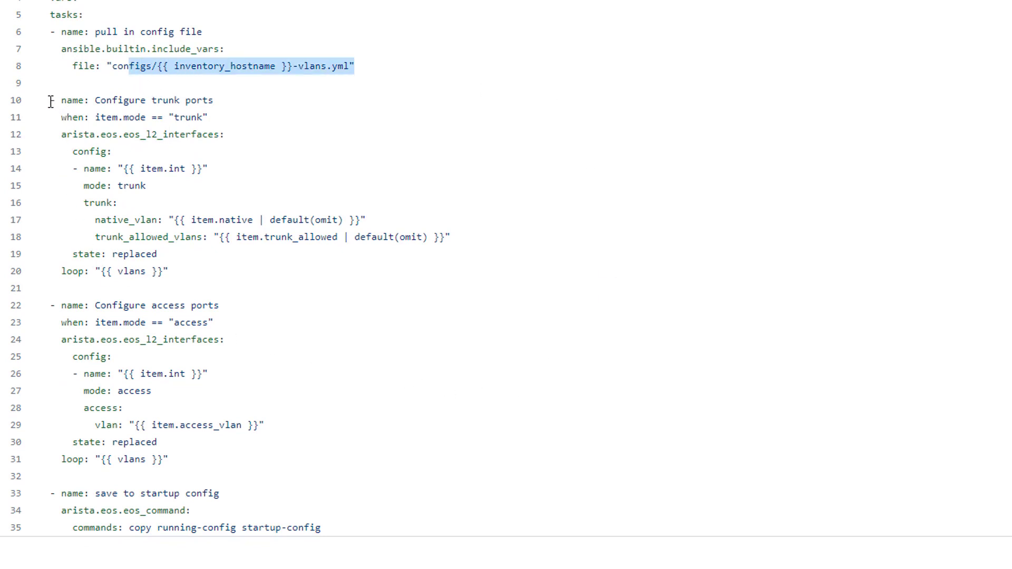
{"action": "left_click_drag", "start_coordinate": [50, 101], "coordinate": [421, 294]}
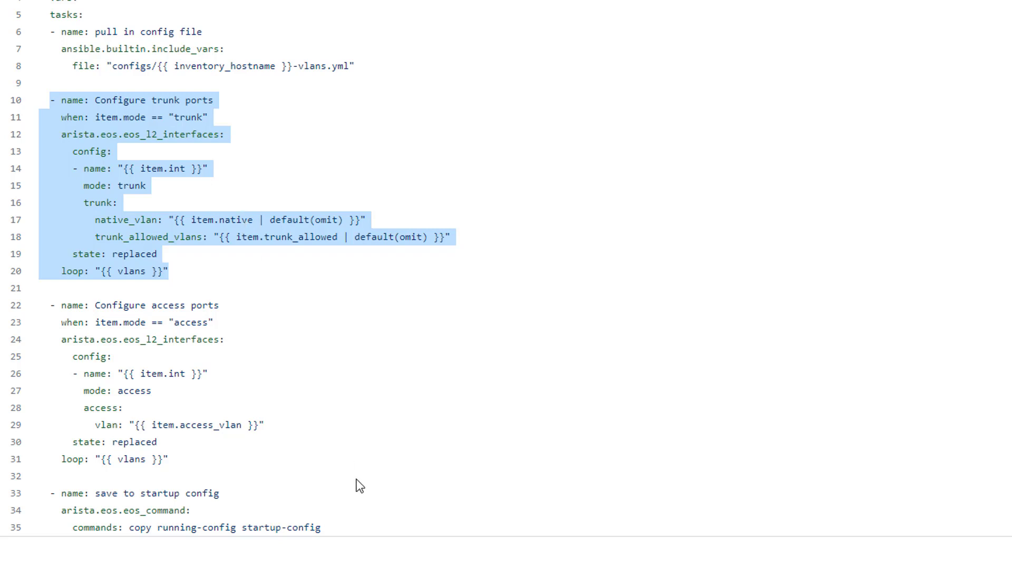
{"action": "left_click_drag", "start_coordinate": [39, 300], "coordinate": [322, 475]}
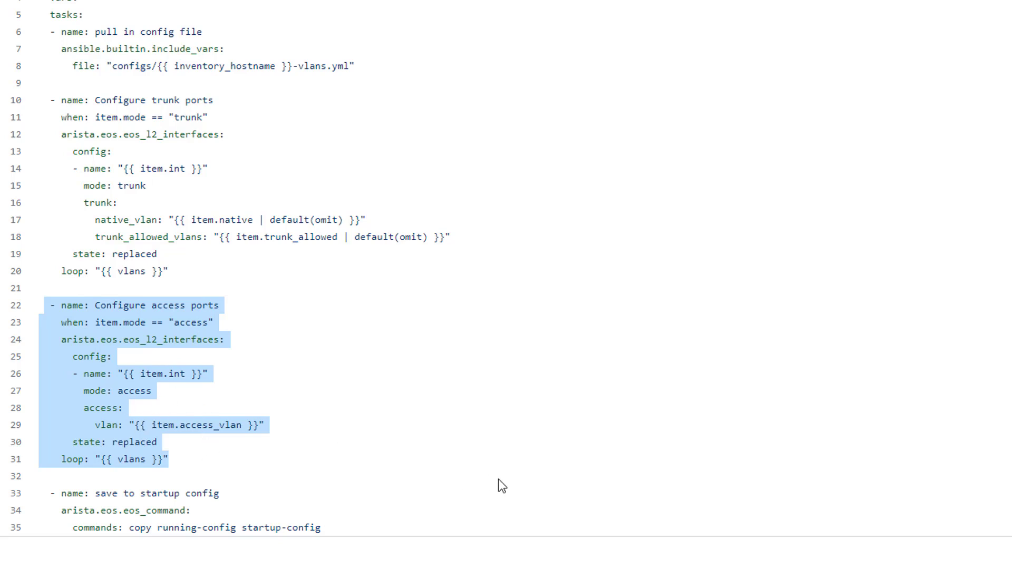
{"action": "left_click", "coordinate": [506, 568]}
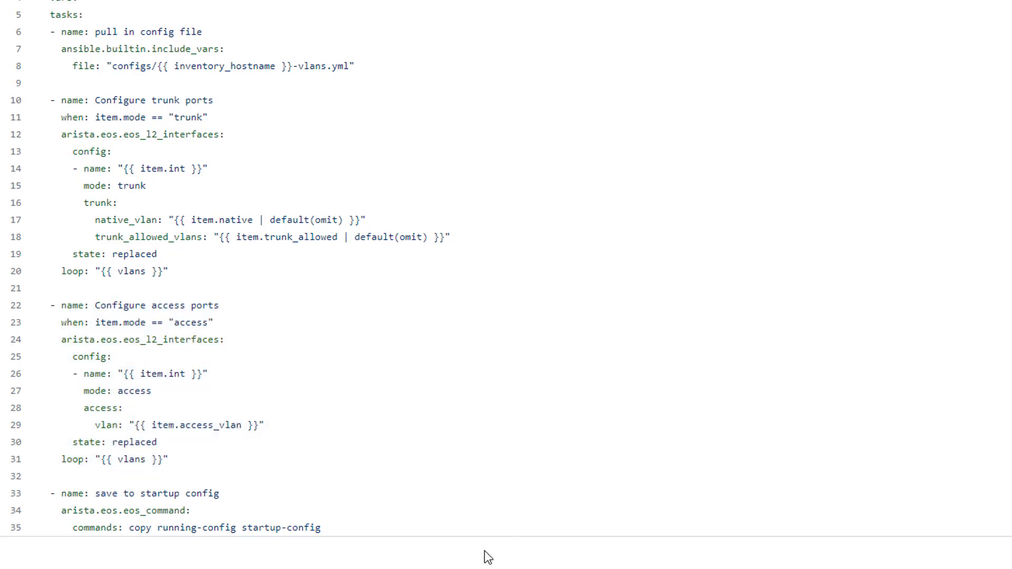